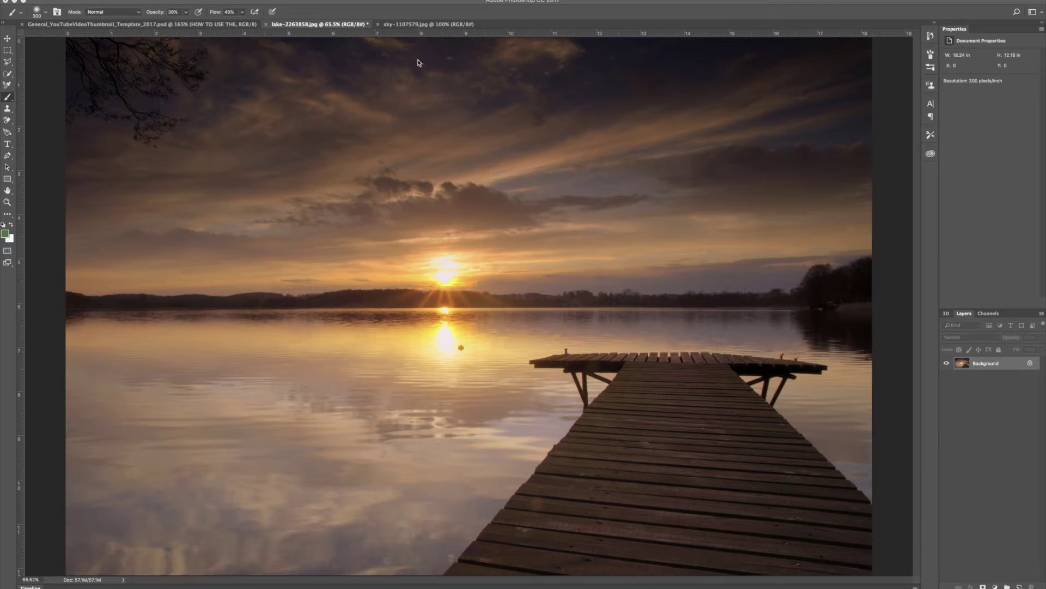
# Switch to the sky-1107579.jpg document
pyautogui.click(406, 25)
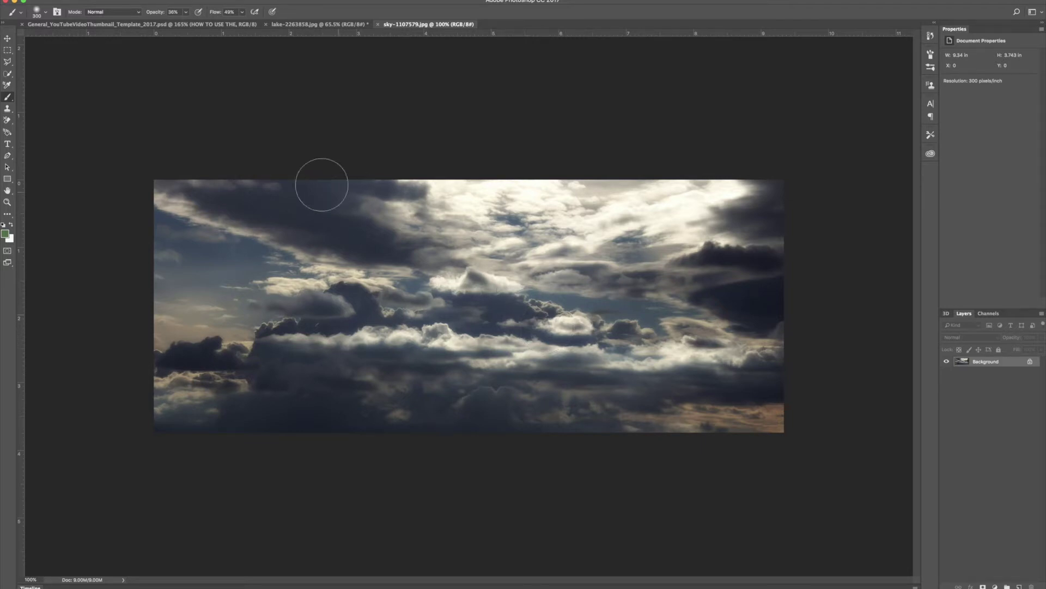
# Drag the cloudy sky image into the lake photo as Layer 1
pyautogui.click(6, 40)
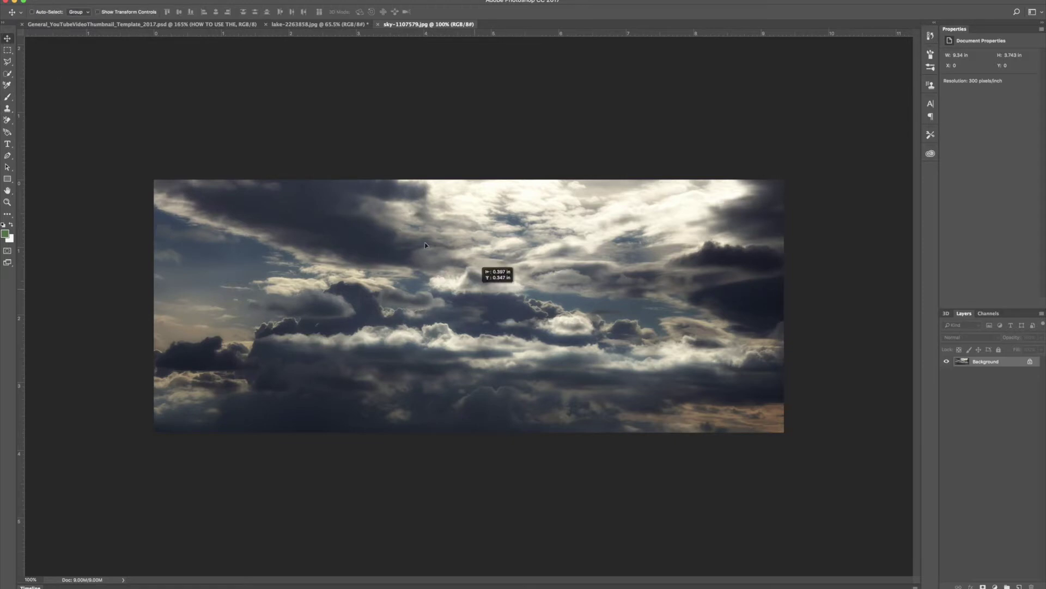
pyautogui.moveTo(292, 28); pyautogui.dragTo(451, 305)
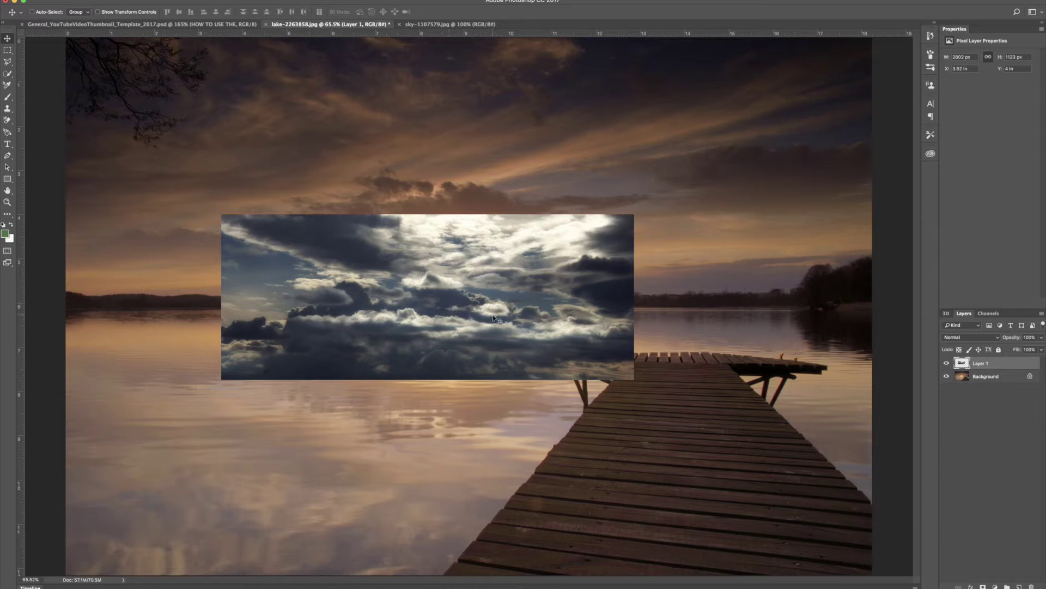
pyautogui.scroll(-3, 493, 319)
# Scale the cloud layer to about 278% and position it over the lake's lower half
pyautogui.hotkey('ctrl', 't')
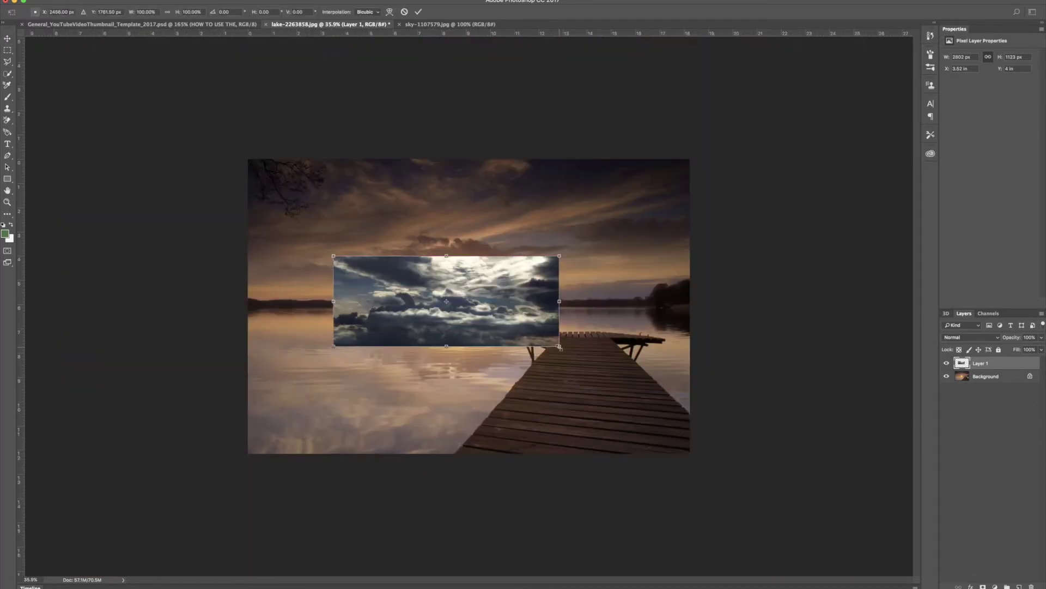
pyautogui.moveTo(560, 347); pyautogui.dragTo(801, 484)
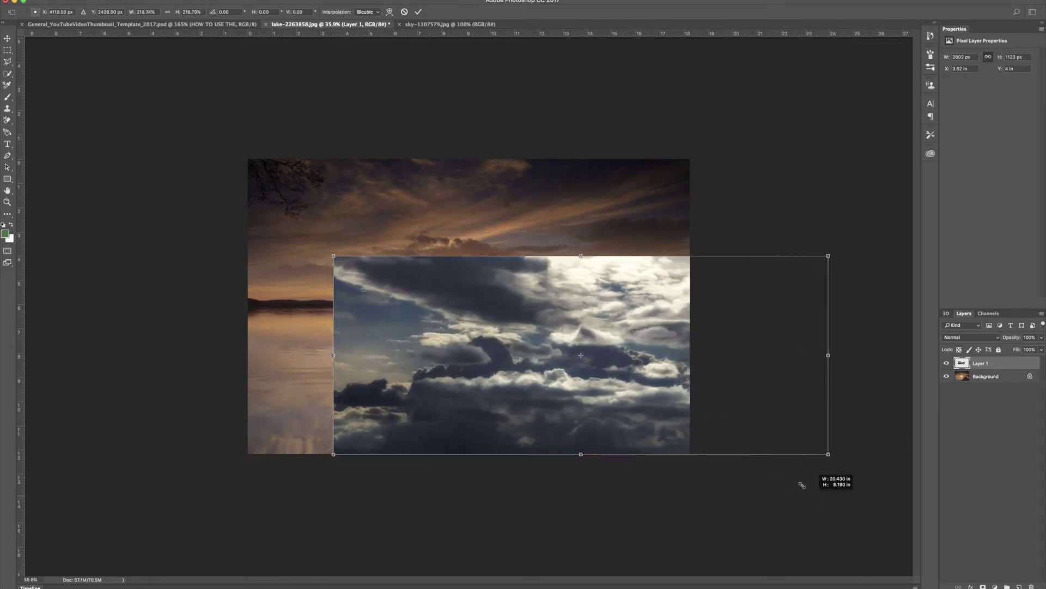
pyautogui.moveTo(334, 255); pyautogui.dragTo(199, 202)
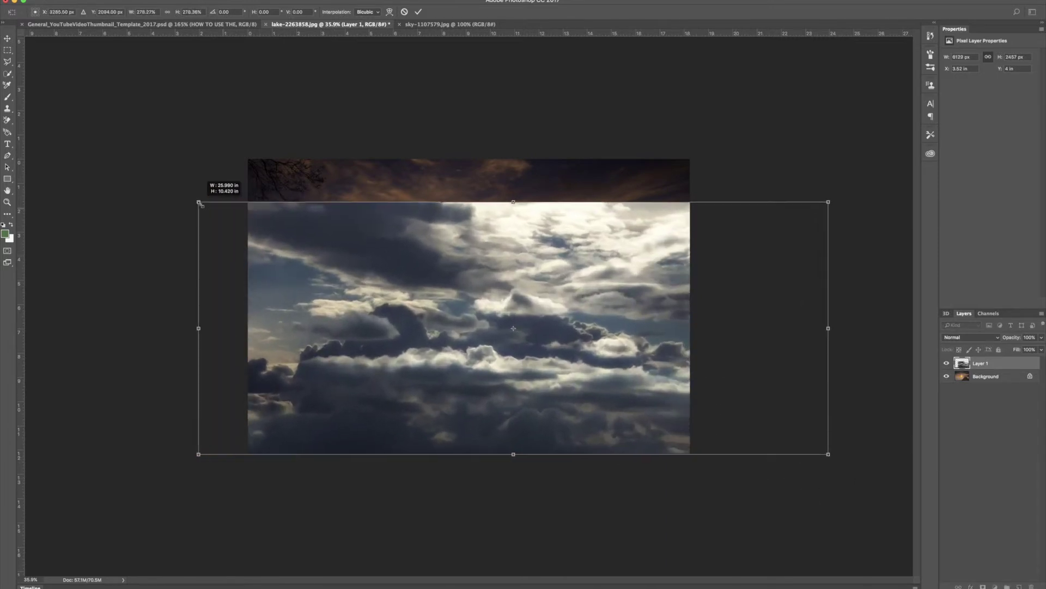
pyautogui.moveTo(385, 306); pyautogui.dragTo(363, 388)
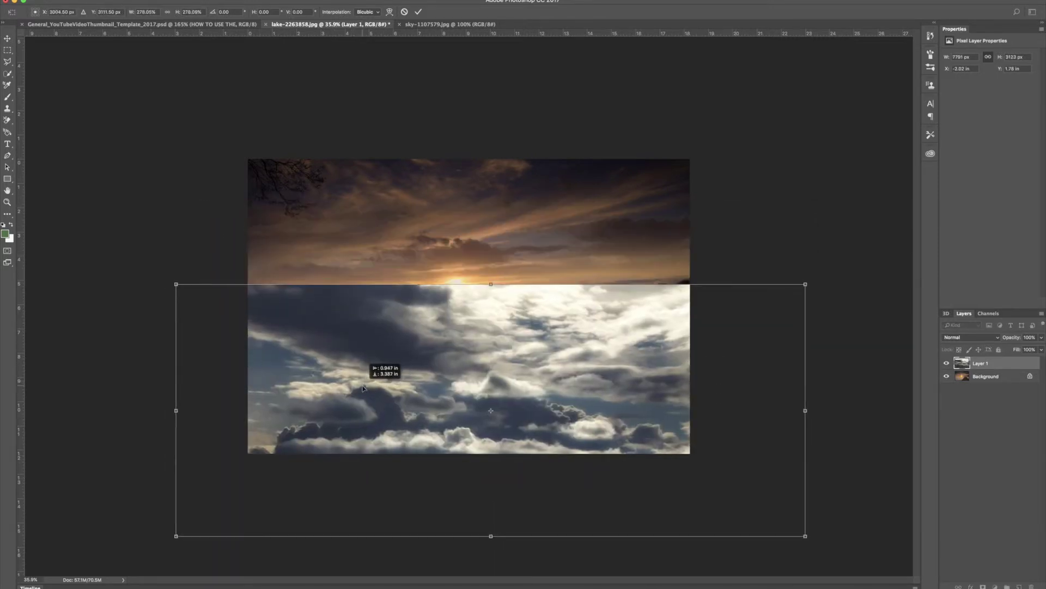
pyautogui.moveTo(505, 426); pyautogui.dragTo(484, 419)
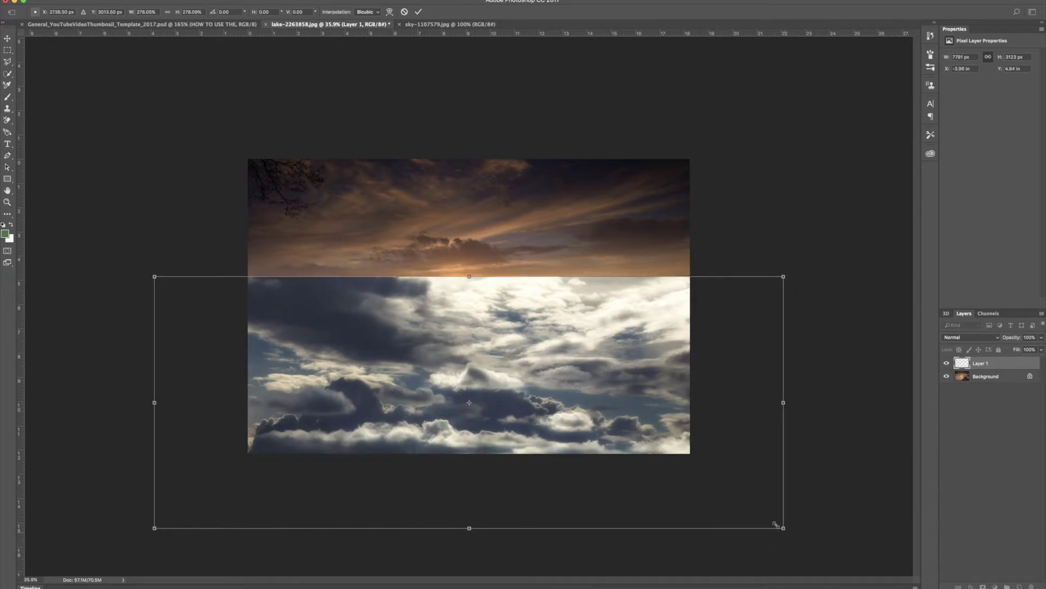
# Switch the cloud transform to Perspective and widen its bottom corners
pyautogui.rightClick(597, 434)
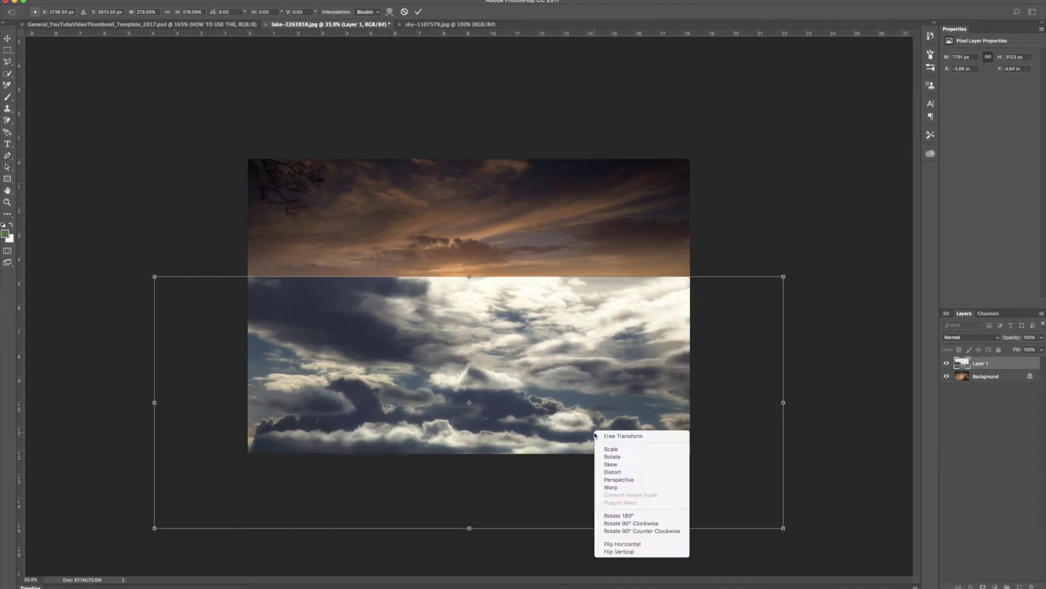
pyautogui.click(624, 480)
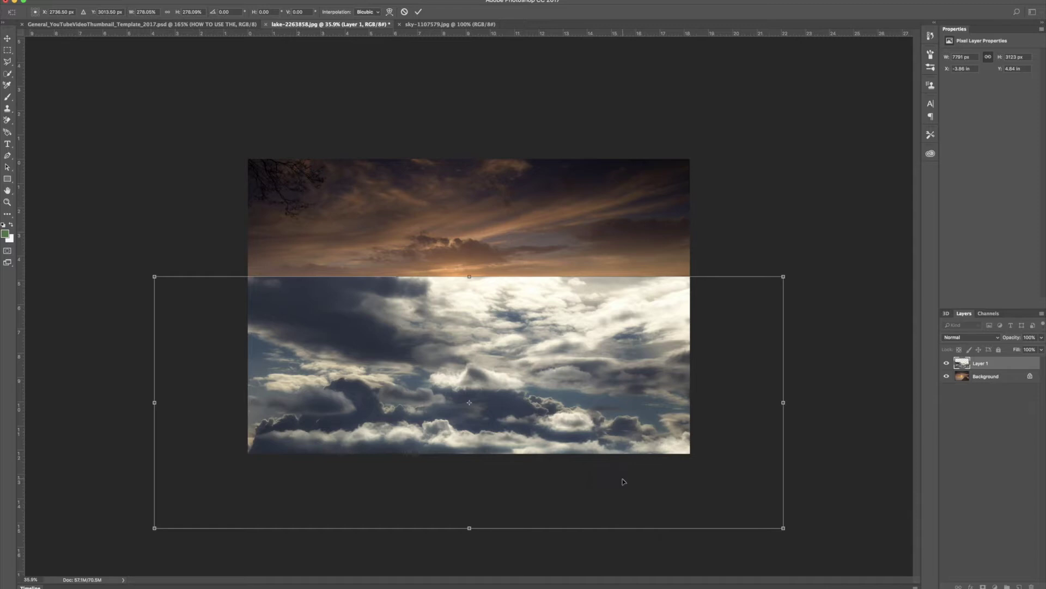
pyautogui.rightClick(547, 387)
pyautogui.click(548, 388)
pyautogui.rightClick(552, 404)
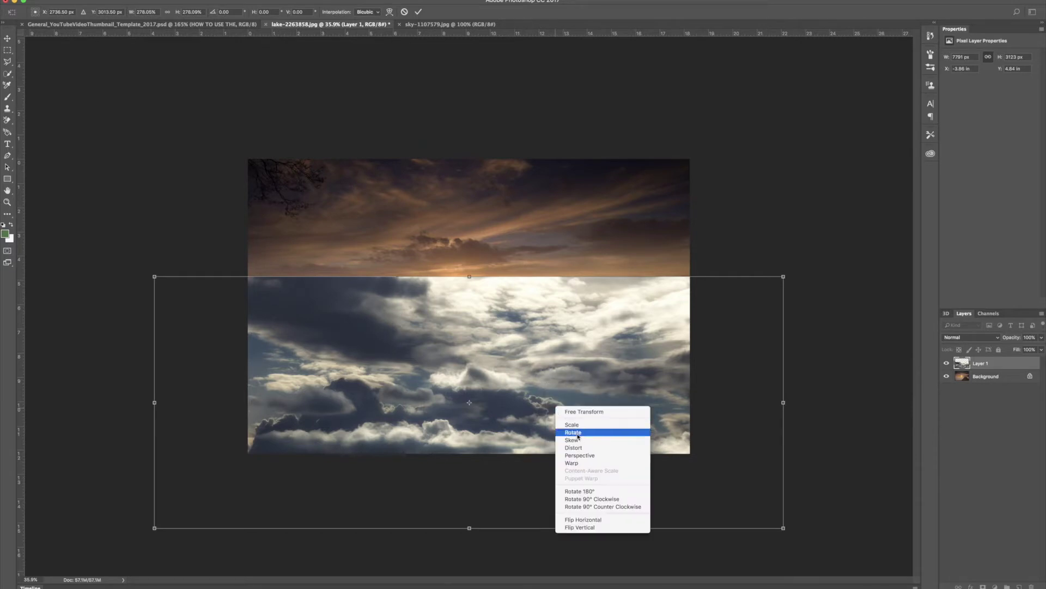
pyautogui.click(570, 454)
pyautogui.moveTo(785, 530); pyautogui.dragTo(984, 419)
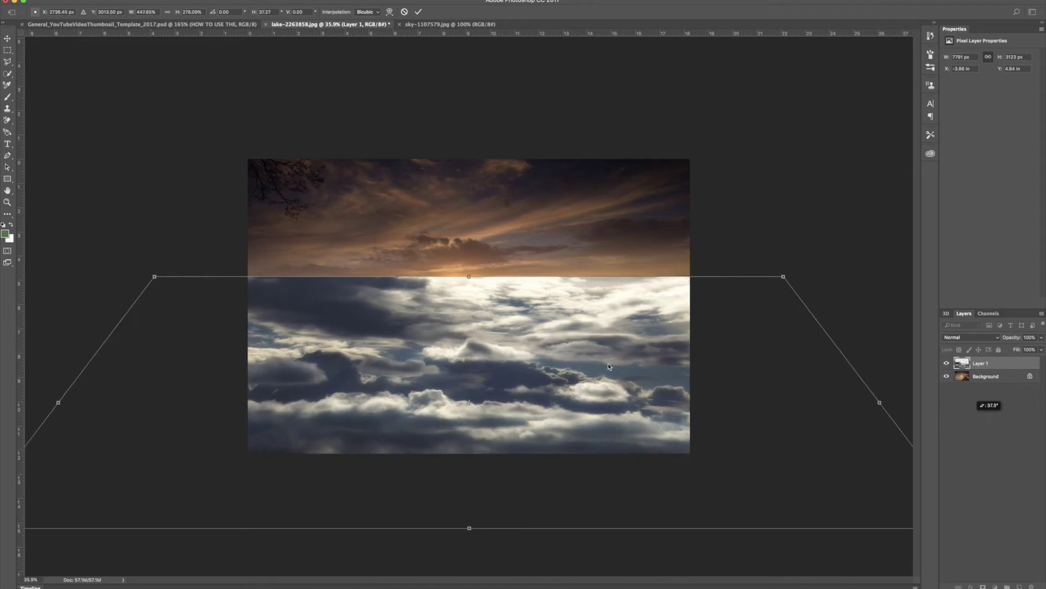
# Align the clouds' top edge with the horizon, raise and widen the bottom, then commit
pyautogui.rightClick(473, 284)
pyautogui.click(473, 285)
pyautogui.moveTo(469, 277)
pyautogui.mouseDown()
pyautogui.moveTo(470, 349)
pyautogui.moveTo(469, 287)
pyautogui.mouseUp()
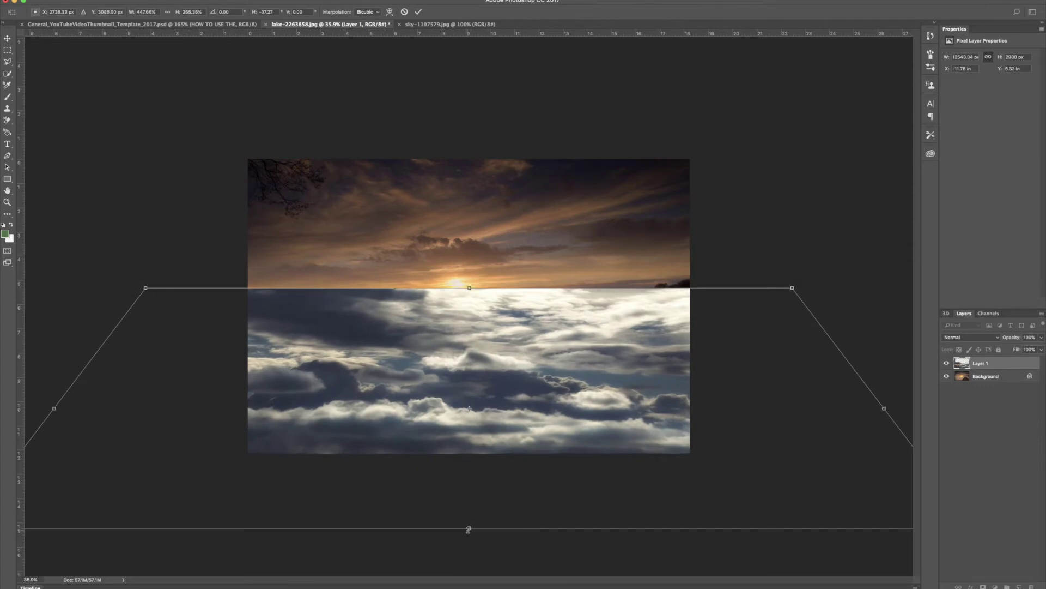
pyautogui.moveTo(469, 529); pyautogui.dragTo(469, 477)
pyautogui.scroll(-3, 688, 418)
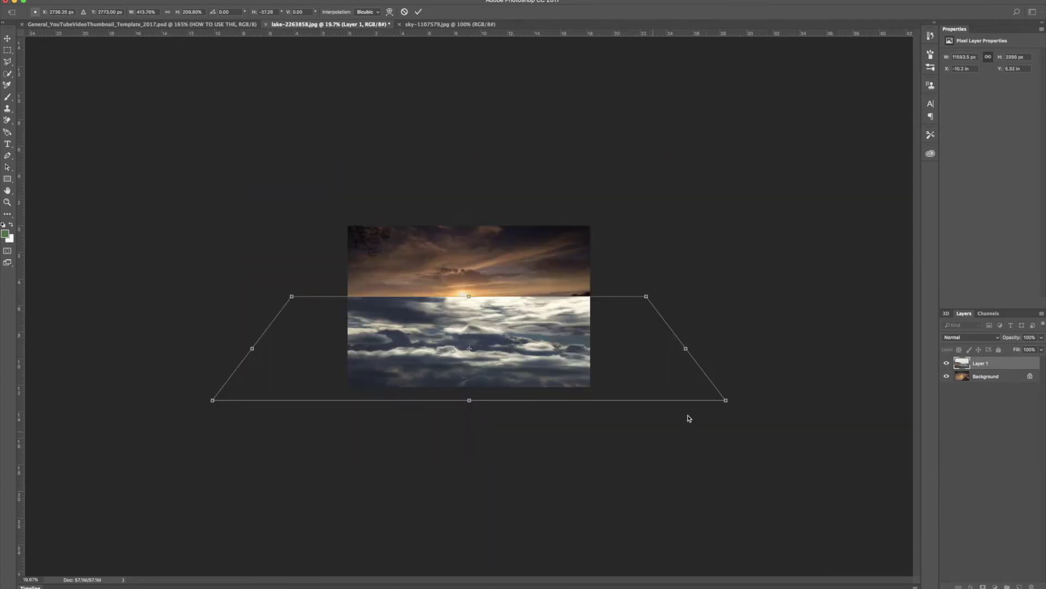
pyautogui.moveTo(726, 400); pyautogui.dragTo(888, 396)
pyautogui.press('Return')
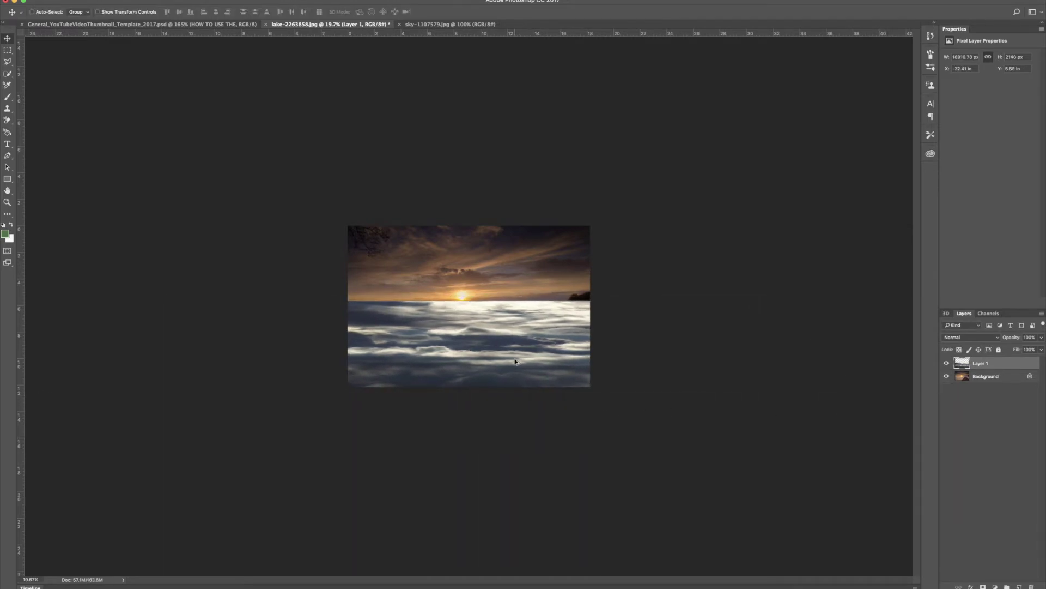
pyautogui.hotkey('ctrl', '+')
pyautogui.hotkey('ctrl', '+')
pyautogui.hotkey('ctrl', '+')
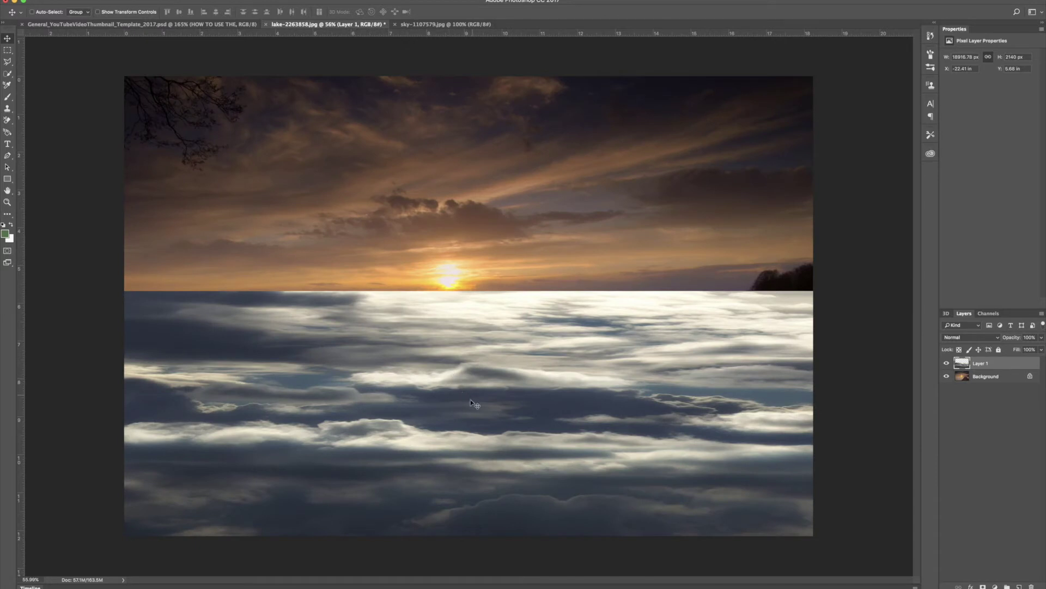
# Set Layer 1's blend mode to Screen and nudge it slightly lower over the lake
pyautogui.click(954, 338)
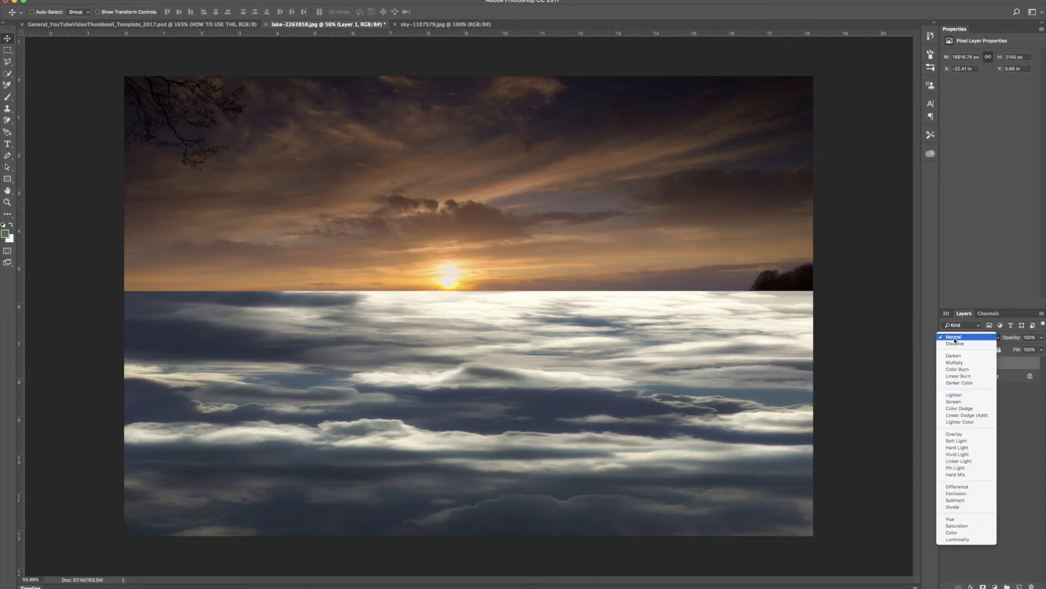
pyautogui.click(958, 402)
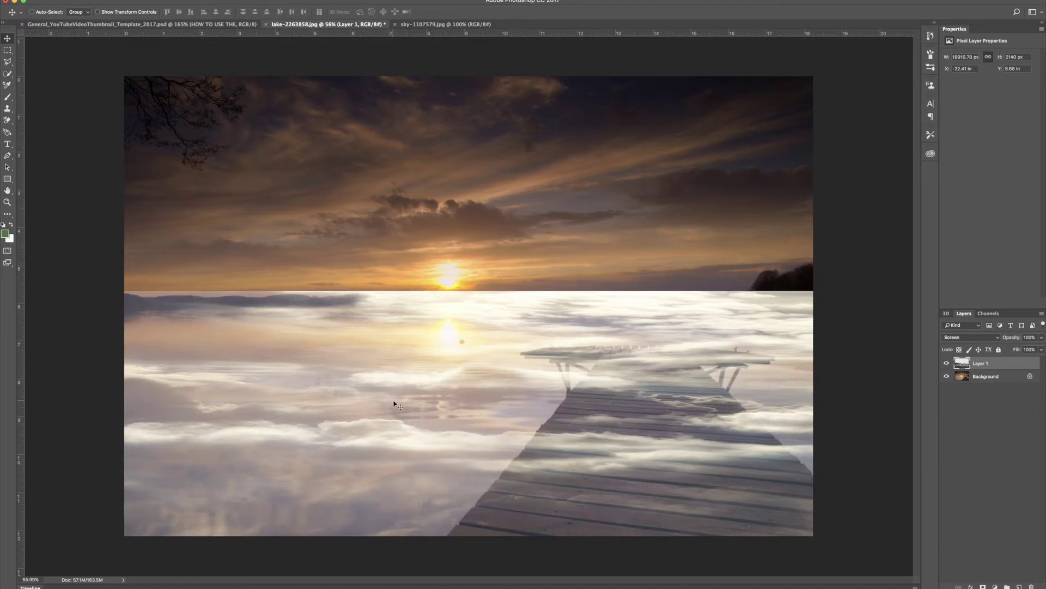
pyautogui.moveTo(349, 376); pyautogui.dragTo(423, 369)
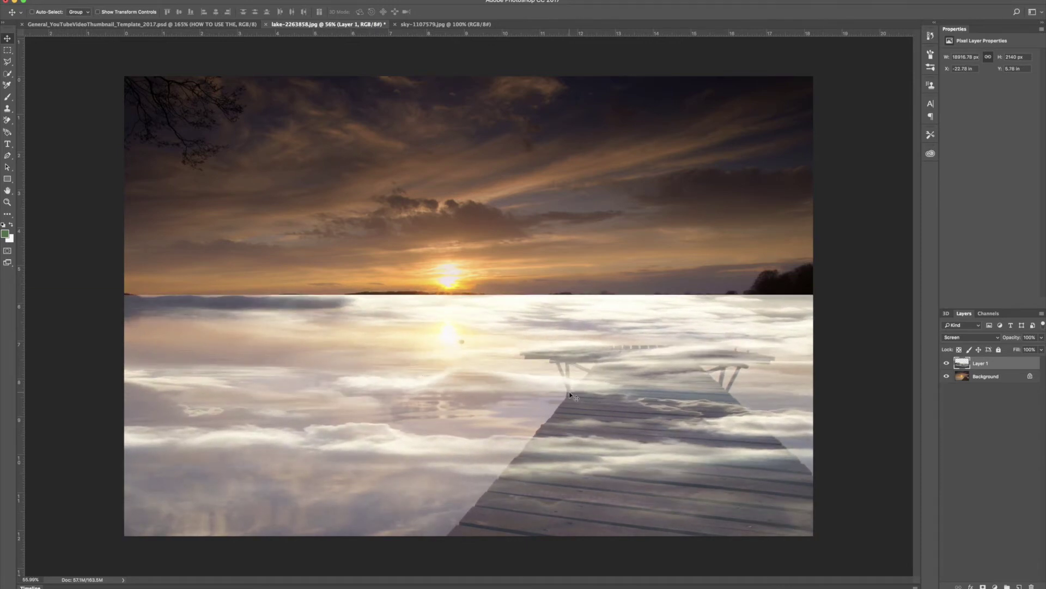
# Apply a Gaussian Blur of about 33.1 pixels to the cloud layer
pyautogui.click(208, 1)
pyautogui.moveTo(204, 91)
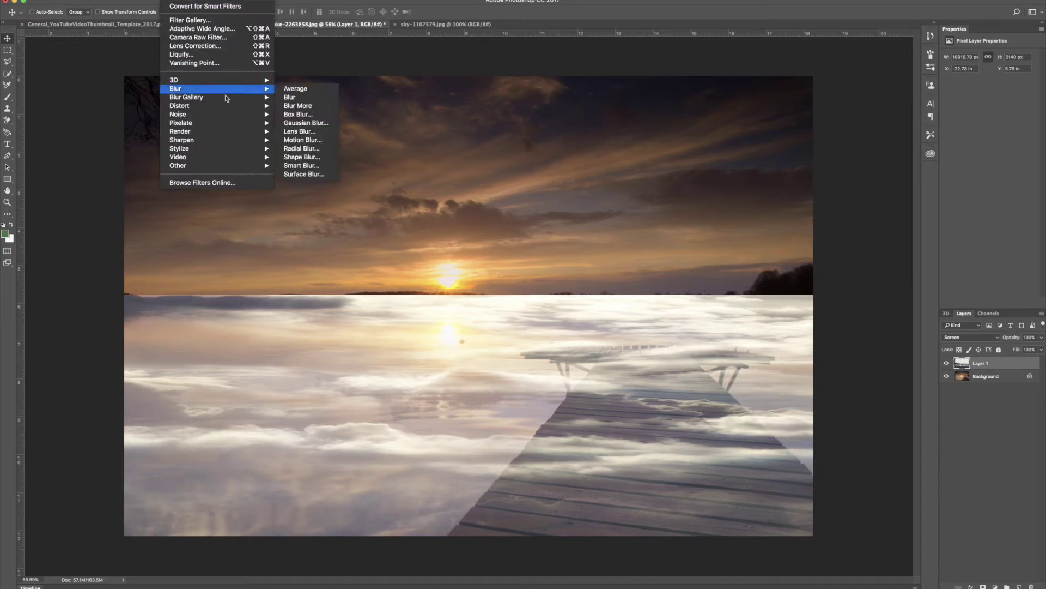
pyautogui.click(307, 123)
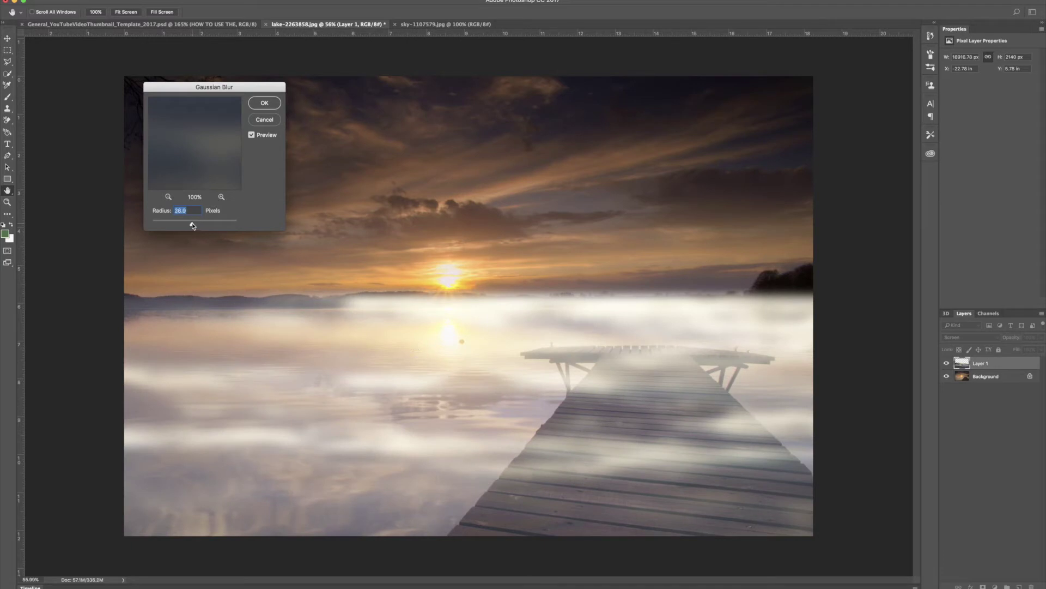
pyautogui.moveTo(190, 225); pyautogui.dragTo(191, 226)
pyautogui.click(267, 105)
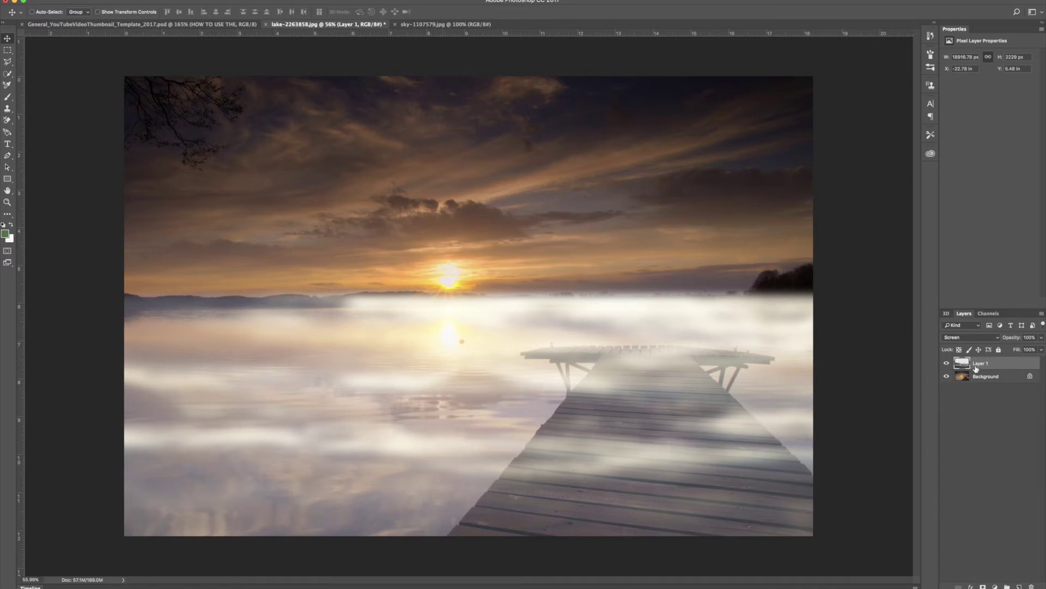
# Duplicate Layer 1 and shift Layer 1 copy left and up across the lake
pyautogui.moveTo(996, 367); pyautogui.dragTo(1018, 586)
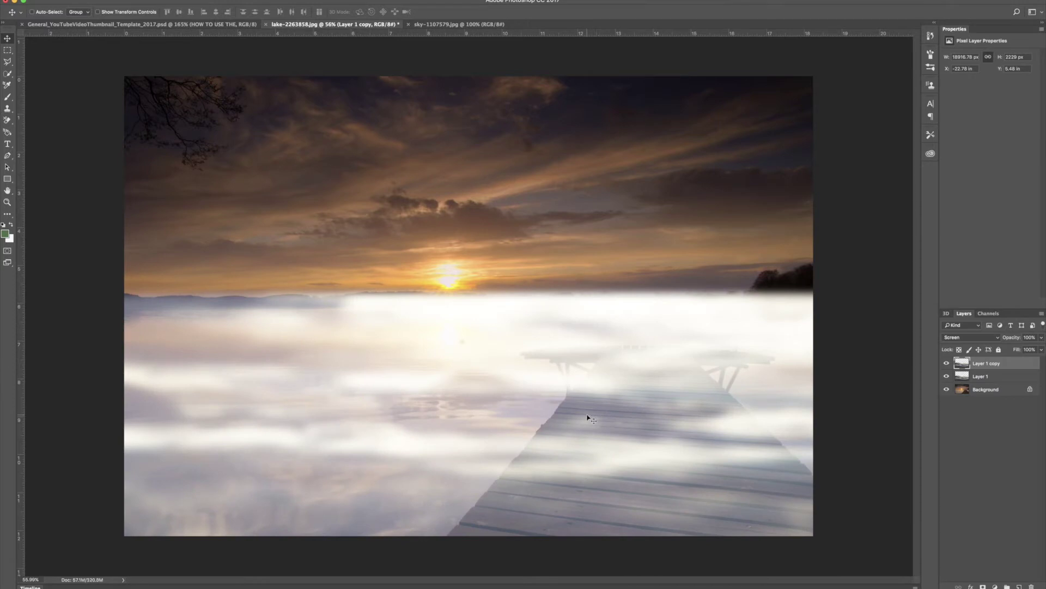
pyautogui.moveTo(647, 358); pyautogui.dragTo(199, 402)
pyautogui.moveTo(273, 401); pyautogui.dragTo(482, 474)
pyautogui.moveTo(435, 507); pyautogui.dragTo(260, 321)
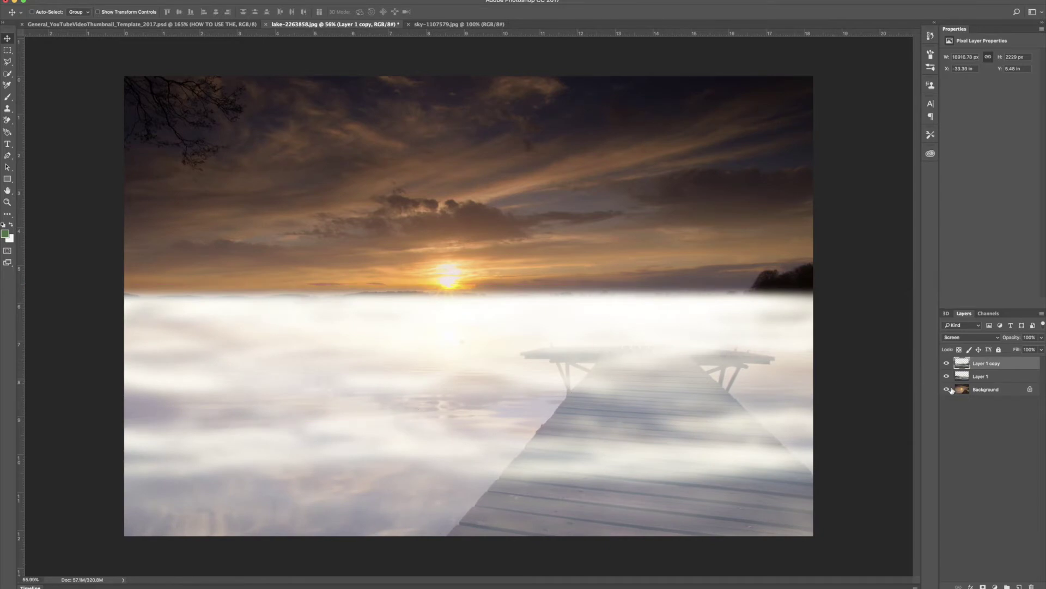
# Group Layer 1 and Layer 1 copy into Group 1, adjust its opacity, and add a white mask
pyautogui.keyDown('shift'); pyautogui.click(994, 377); pyautogui.keyUp('shift')
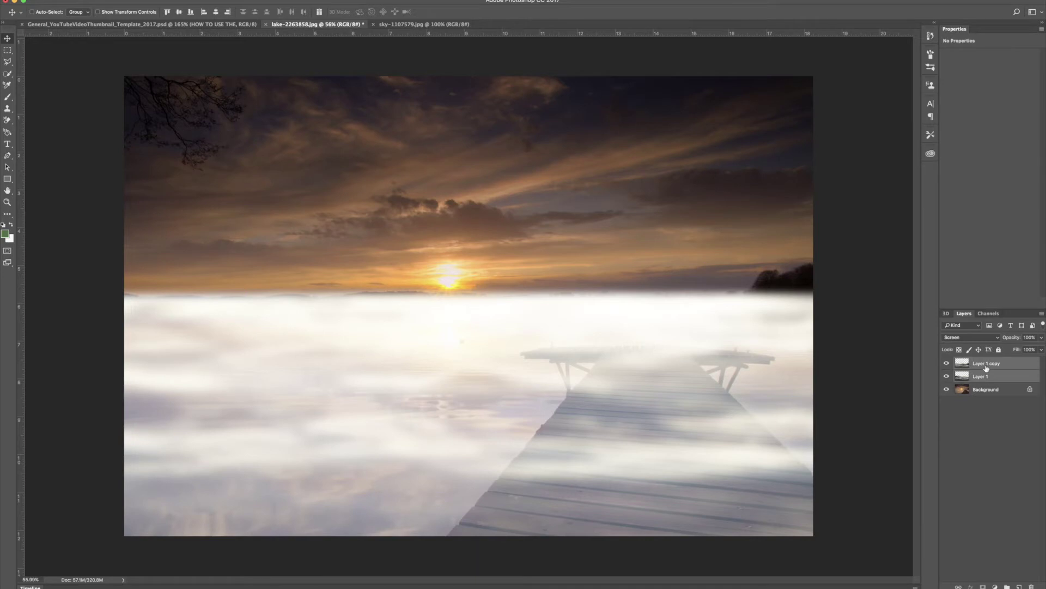
pyautogui.press('super+g')
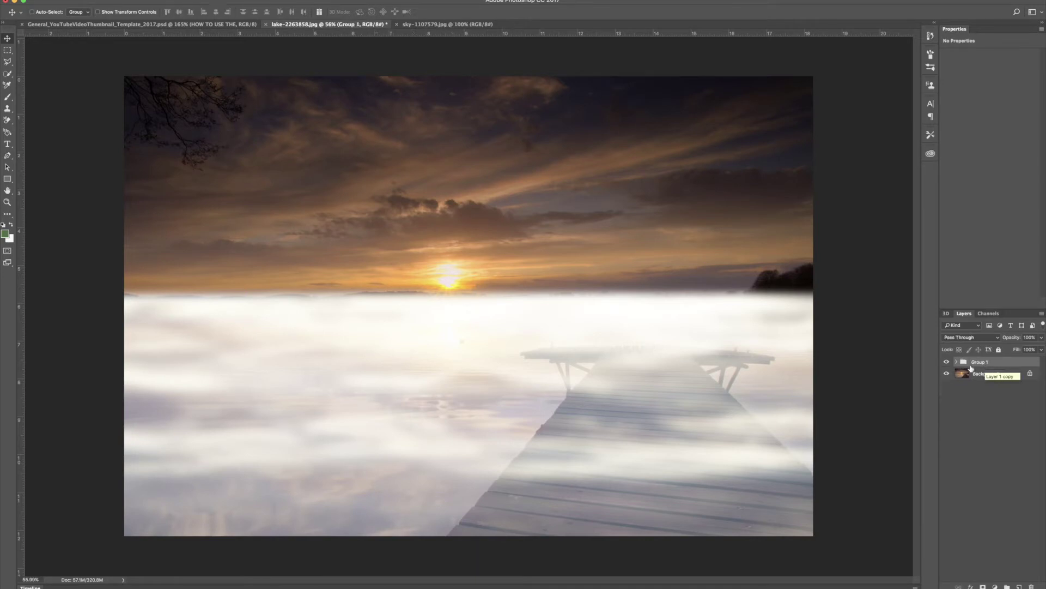
pyautogui.click(946, 362)
pyautogui.click(947, 362)
pyautogui.moveTo(1006, 339)
pyautogui.mouseDown()
pyautogui.moveTo(996, 340)
pyautogui.moveTo(1009, 339)
pyautogui.mouseUp()
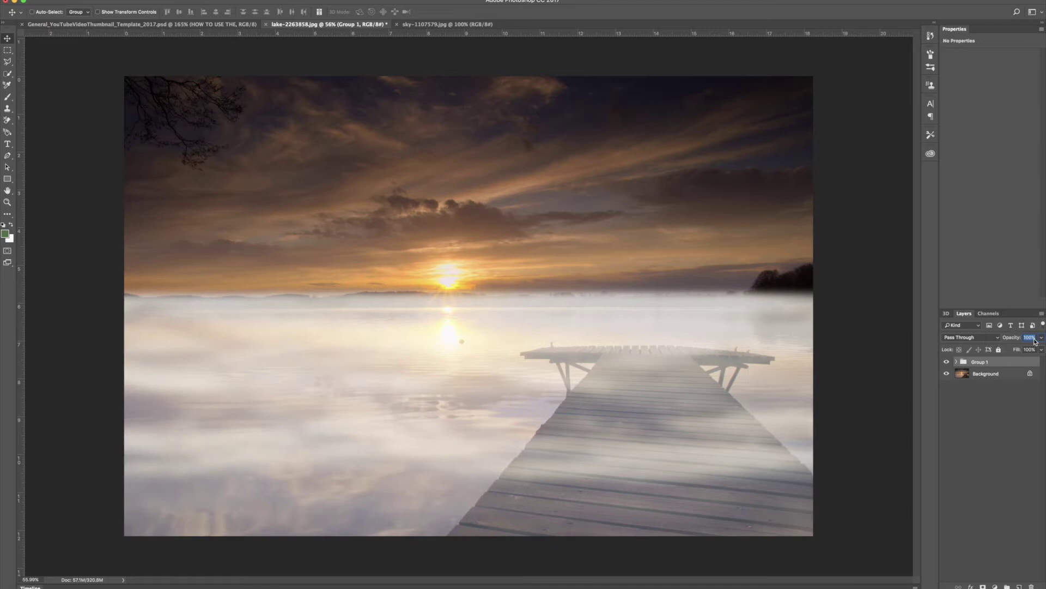
pyautogui.click(984, 586)
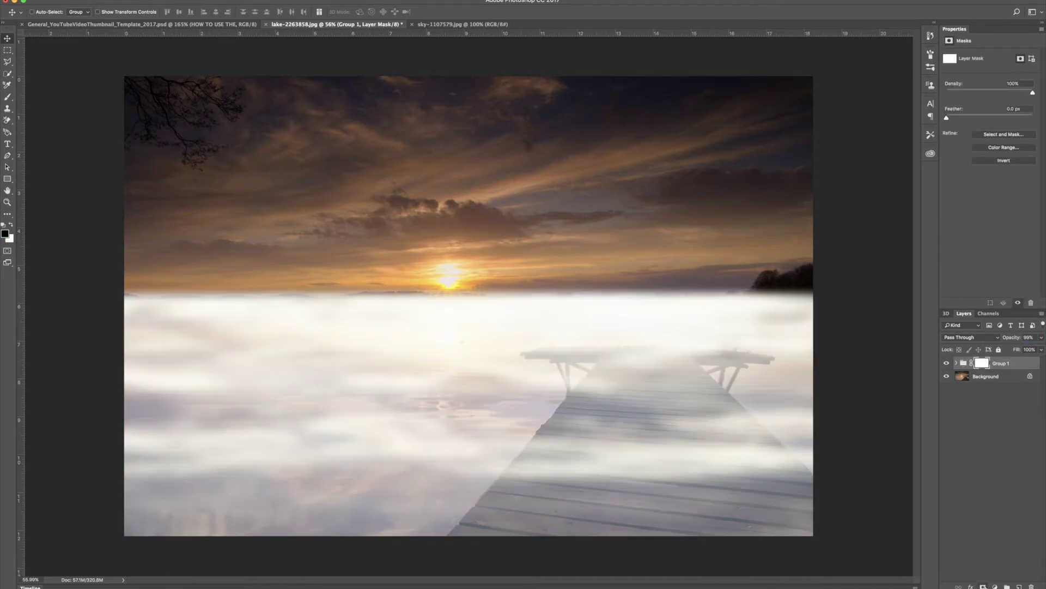
# Set up the Brush at size 1800 with adjusted opacity and 36% flow
pyautogui.click(6, 97)
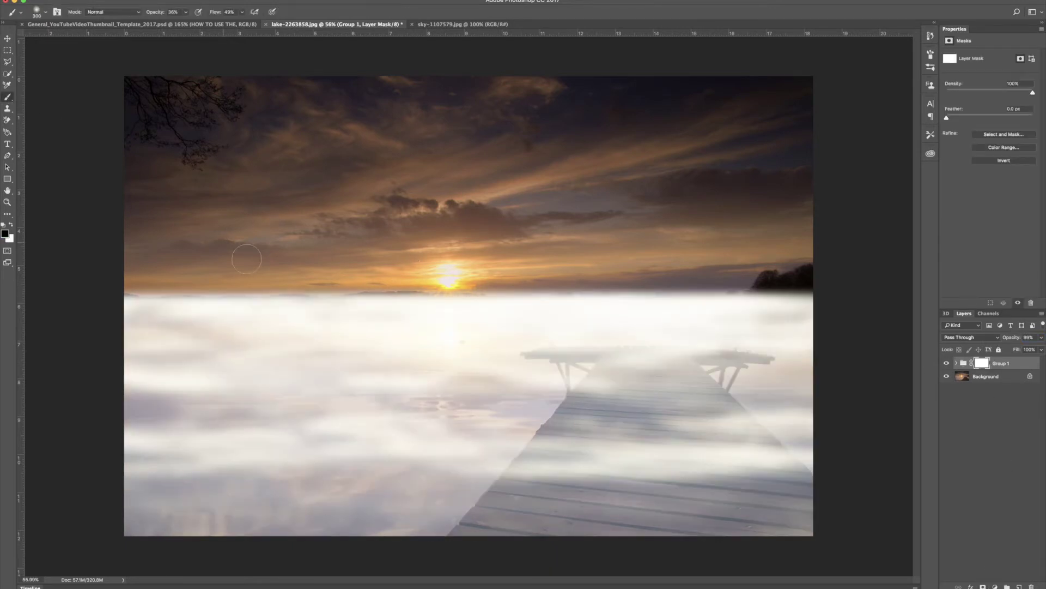
pyautogui.press(']')
pyautogui.press(']')
pyautogui.press(']')
pyautogui.press(']')
pyautogui.press(']')
pyautogui.press(']')
pyautogui.press(']')
pyautogui.press(']')
pyautogui.press(']')
pyautogui.press(']')
pyautogui.press(']')
pyautogui.press(']')
pyautogui.press(']')
pyautogui.press(']')
pyautogui.press(']')
pyautogui.moveTo(160, 15); pyautogui.dragTo(209, 13)
pyautogui.moveTo(437, 257)
pyautogui.mouseDown()
pyautogui.moveTo(341, 234)
pyautogui.moveTo(494, 228)
pyautogui.moveTo(115, 223)
pyautogui.moveTo(363, 245)
pyautogui.moveTo(543, 232)
pyautogui.moveTo(341, 207)
pyautogui.moveTo(449, 211)
pyautogui.moveTo(164, 219)
pyautogui.moveTo(284, 207)
pyautogui.moveTo(213, 201)
pyautogui.mouseUp()
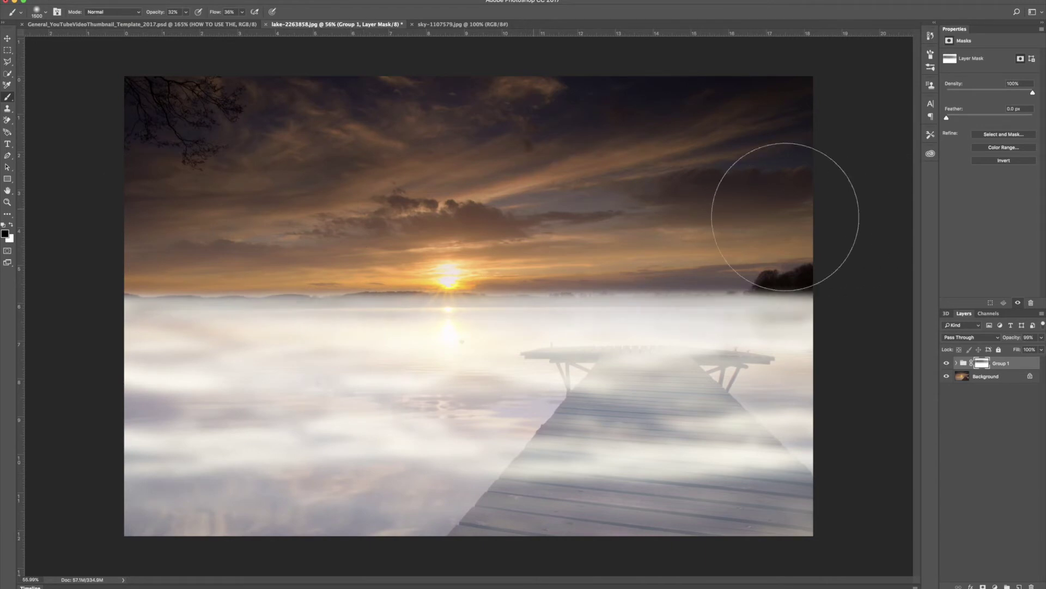
# Paint black on Group 1's mask to clear the fog over the dock and pier
pyautogui.moveTo(643, 420)
pyautogui.mouseDown()
pyautogui.moveTo(594, 474)
pyautogui.moveTo(642, 408)
pyautogui.moveTo(758, 490)
pyautogui.moveTo(720, 415)
pyautogui.moveTo(763, 491)
pyautogui.moveTo(643, 370)
pyautogui.moveTo(501, 529)
pyautogui.moveTo(559, 461)
pyautogui.moveTo(621, 461)
pyautogui.mouseUp()
pyautogui.press('[')
pyautogui.press('[')
pyautogui.press('[')
pyautogui.press('[')
pyautogui.press('[')
pyautogui.press('[')
pyautogui.press('[')
pyautogui.press('[')
pyautogui.moveTo(563, 431)
pyautogui.mouseDown()
pyautogui.moveTo(597, 413)
pyautogui.moveTo(540, 485)
pyautogui.moveTo(618, 524)
pyautogui.moveTo(680, 443)
pyautogui.moveTo(671, 407)
pyautogui.moveTo(698, 357)
pyautogui.moveTo(725, 356)
pyautogui.moveTo(556, 354)
pyautogui.moveTo(611, 384)
pyautogui.moveTo(554, 374)
pyautogui.moveTo(502, 340)
pyautogui.moveTo(738, 357)
pyautogui.mouseUp()
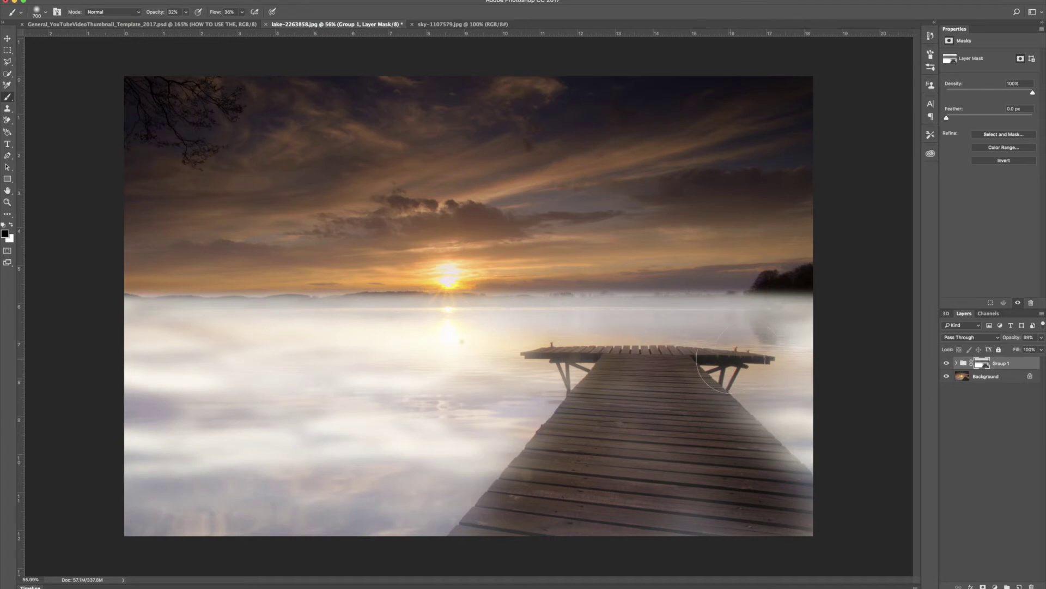
# Paint white at size 250 to restore fog beside the pier top, then return to black
pyautogui.press('x')
pyautogui.press('[')
pyautogui.press('[')
pyautogui.press('[')
pyautogui.press('[')
pyautogui.press('[')
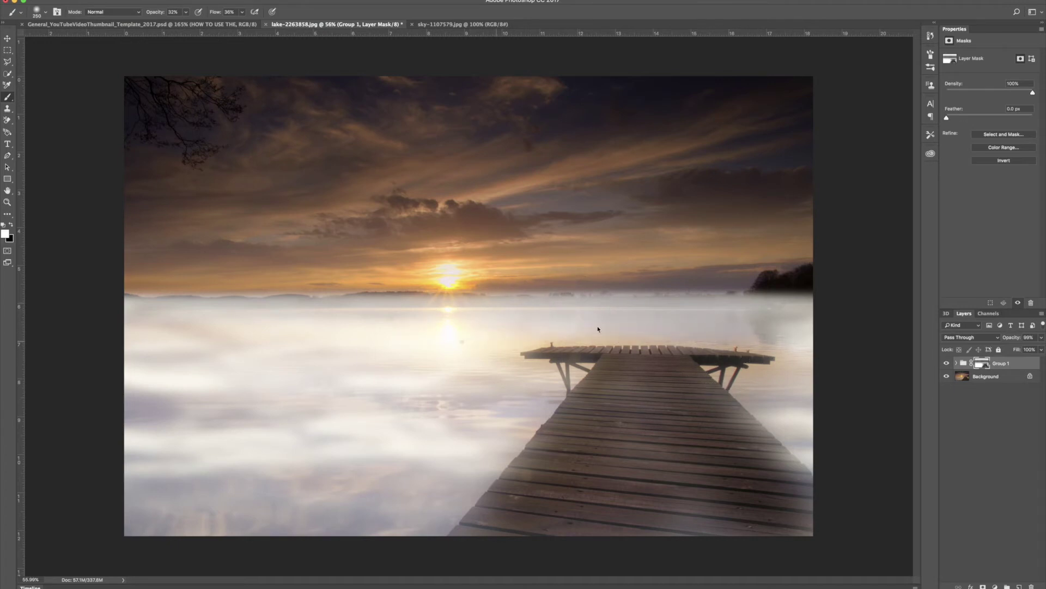
pyautogui.moveTo(693, 339); pyautogui.dragTo(787, 340)
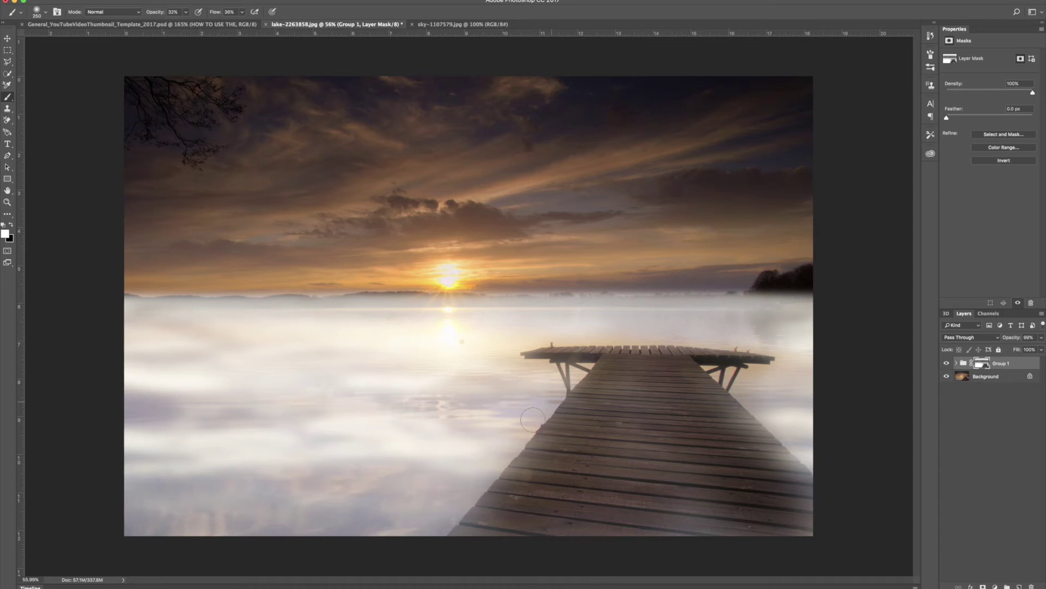
pyautogui.moveTo(616, 336); pyautogui.dragTo(783, 335)
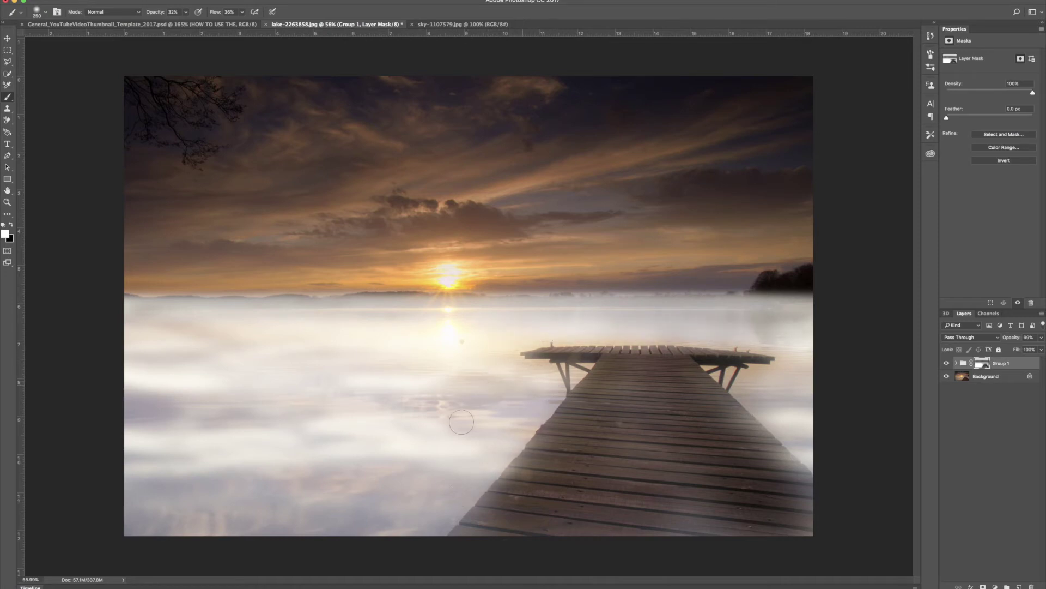
pyautogui.press('x')
pyautogui.press(']')
pyautogui.press(']')
pyautogui.press(']')
pyautogui.press(']')
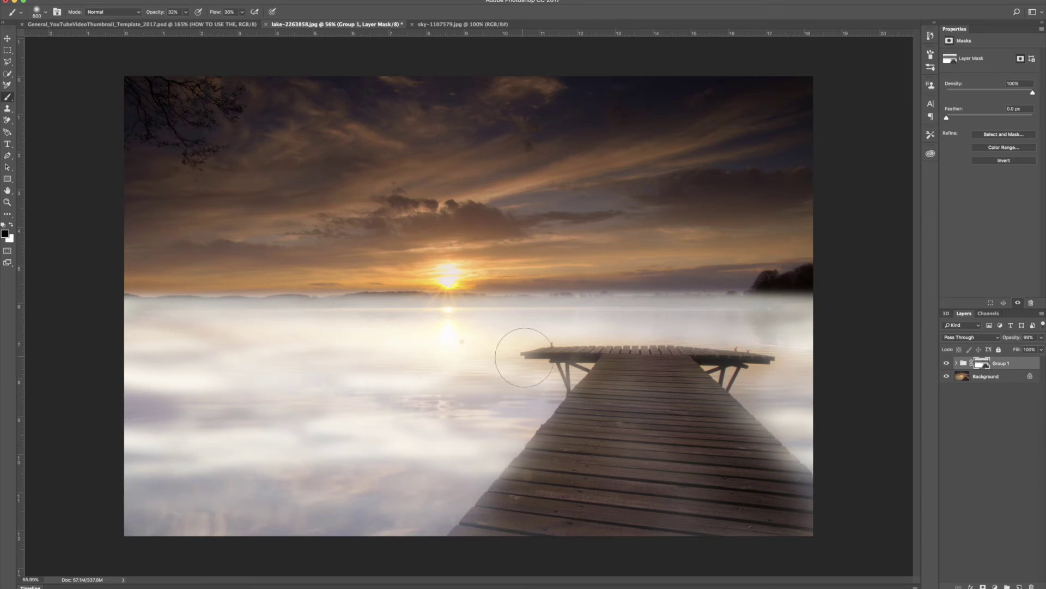
# Add a Warming Filter (85) Photo Filter adjustment at 54% density
pyautogui.click(996, 586)
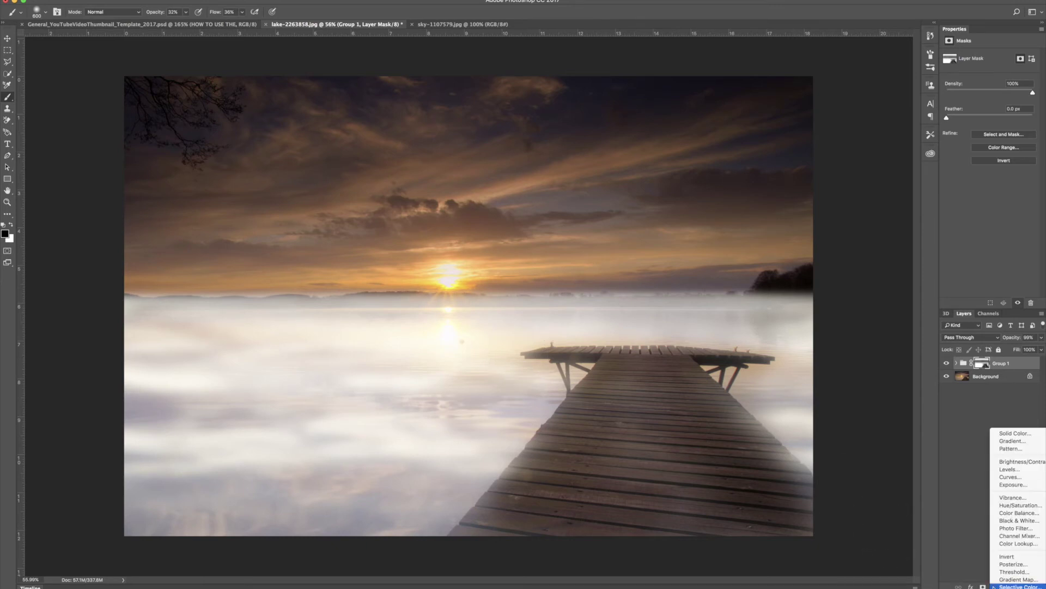
pyautogui.click(969, 511)
pyautogui.click(996, 586)
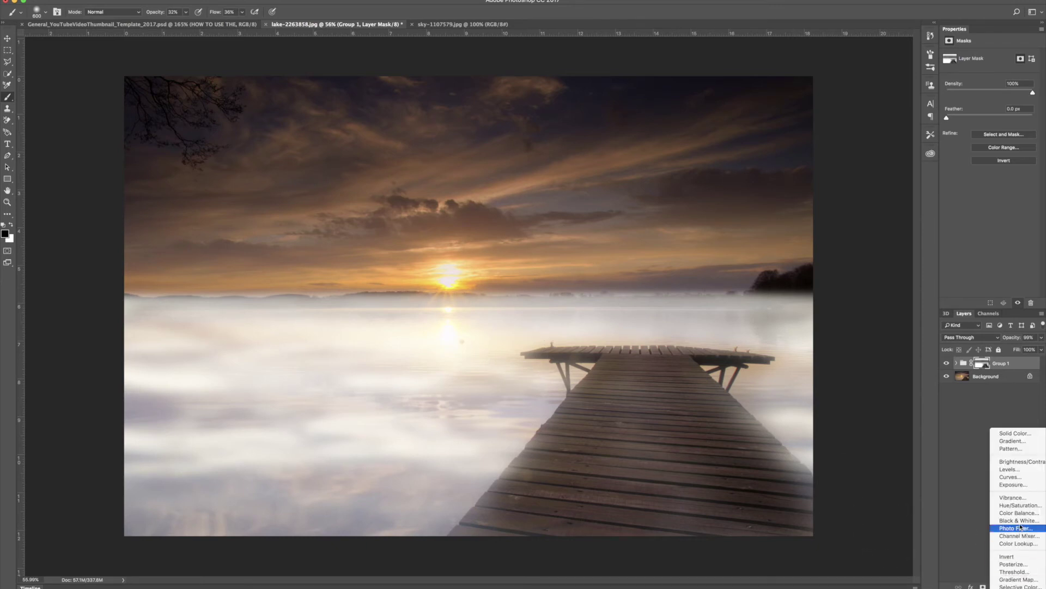
pyautogui.click(1018, 528)
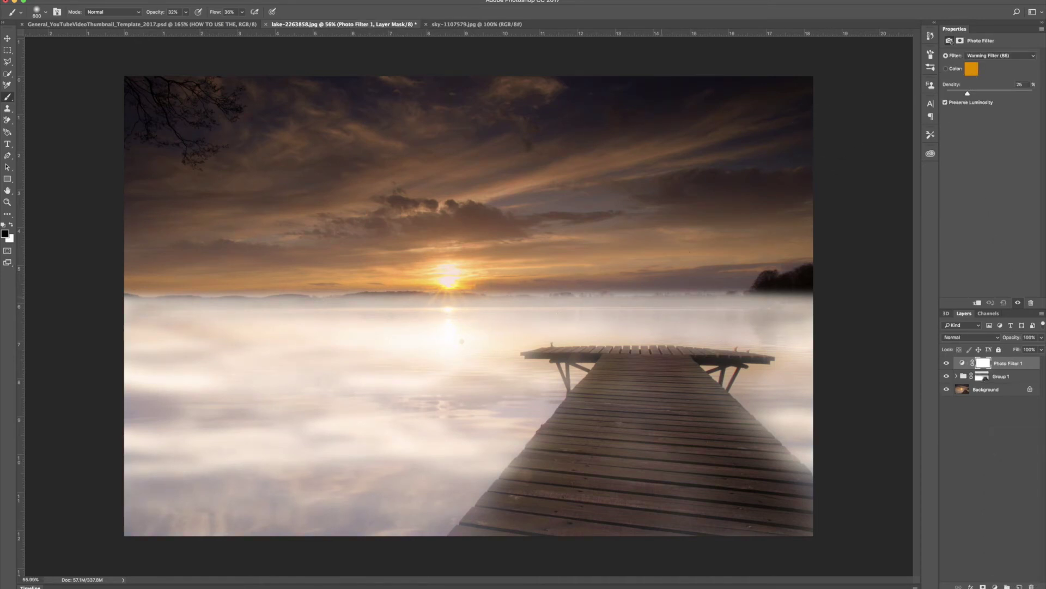
pyautogui.moveTo(968, 94); pyautogui.dragTo(994, 95)
# Test Group 1 at 51% opacity, then restore it to 100%
pyautogui.click(1008, 376)
pyautogui.click(1008, 338)
pyautogui.moveTo(1006, 339); pyautogui.dragTo(996, 339)
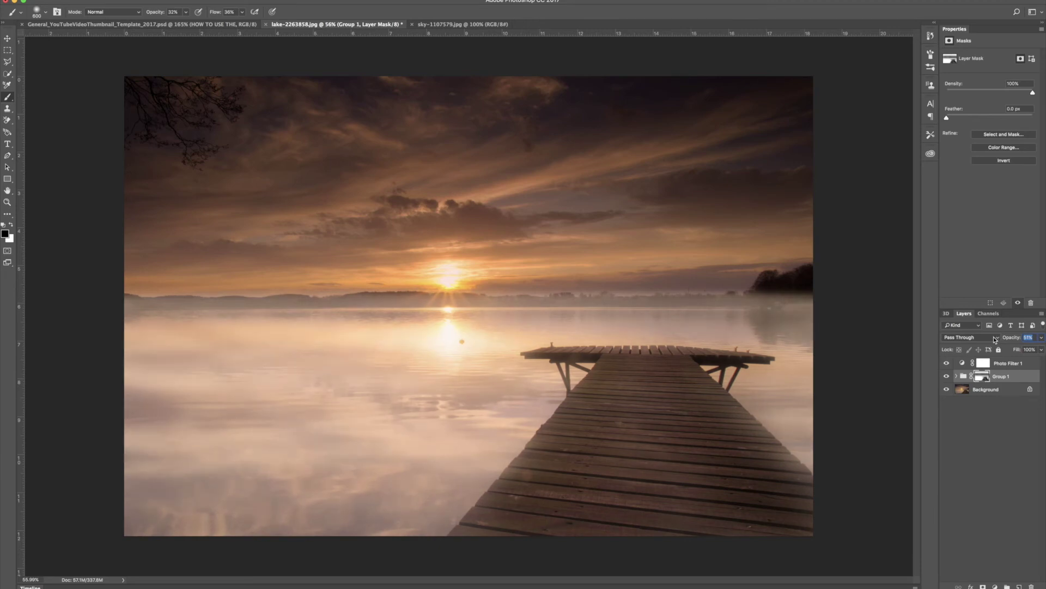
pyautogui.press('Return')
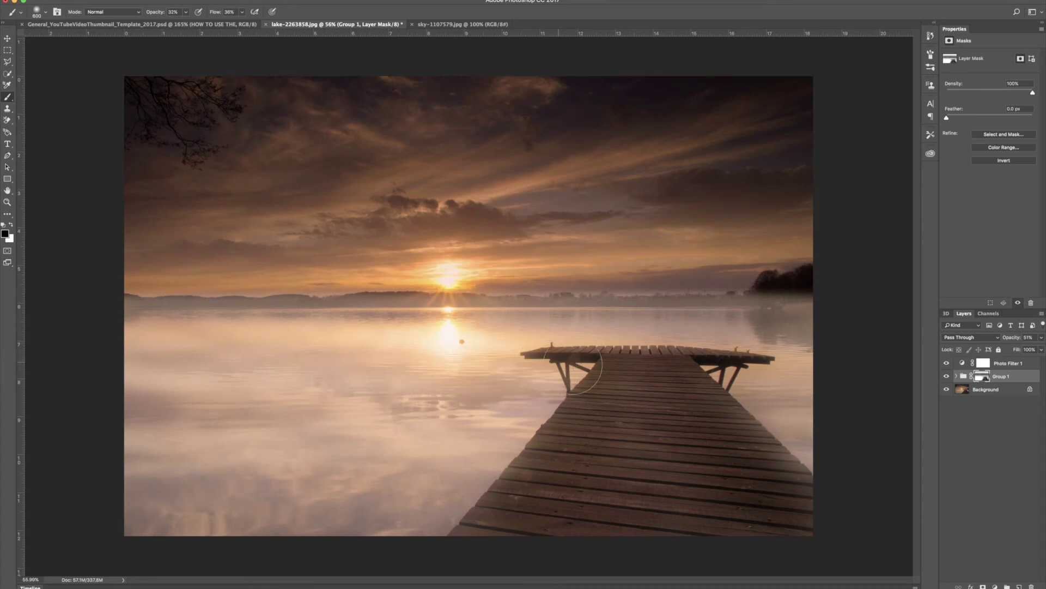
pyautogui.moveTo(1011, 339); pyautogui.dragTo(1038, 336)
# Delete Photo Filter 1 and add a Hue/Saturation layer clipped to Group 1
pyautogui.click(1013, 364)
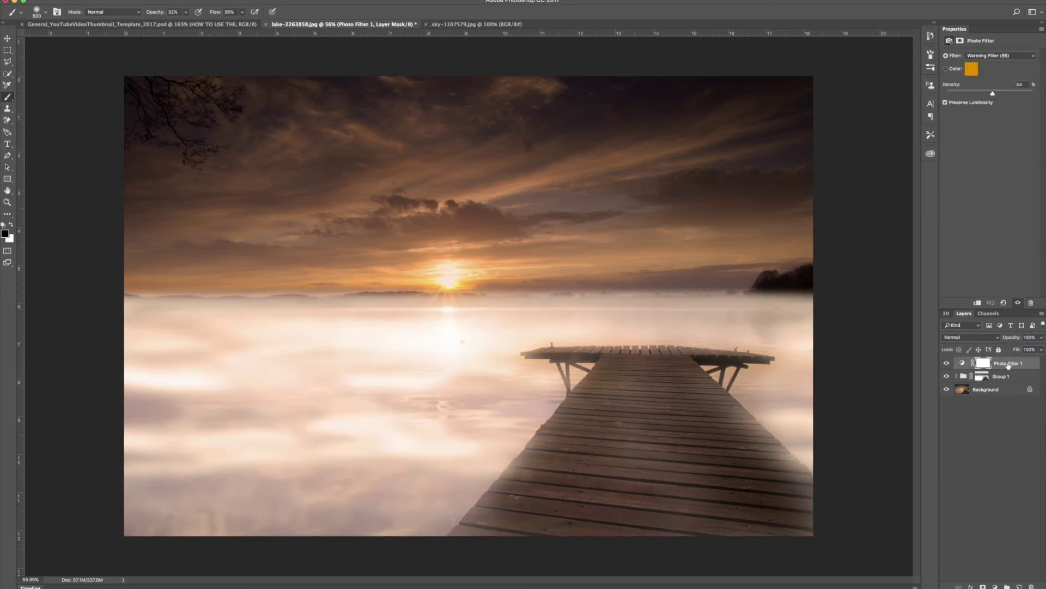
pyautogui.moveTo(1030, 584); pyautogui.dragTo(1031, 586)
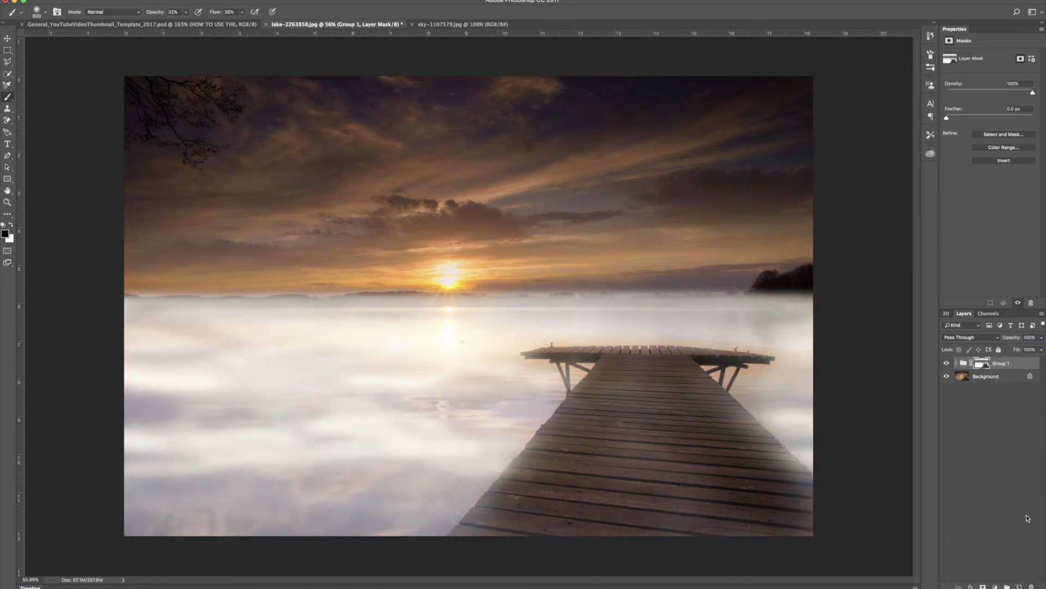
pyautogui.click(995, 586)
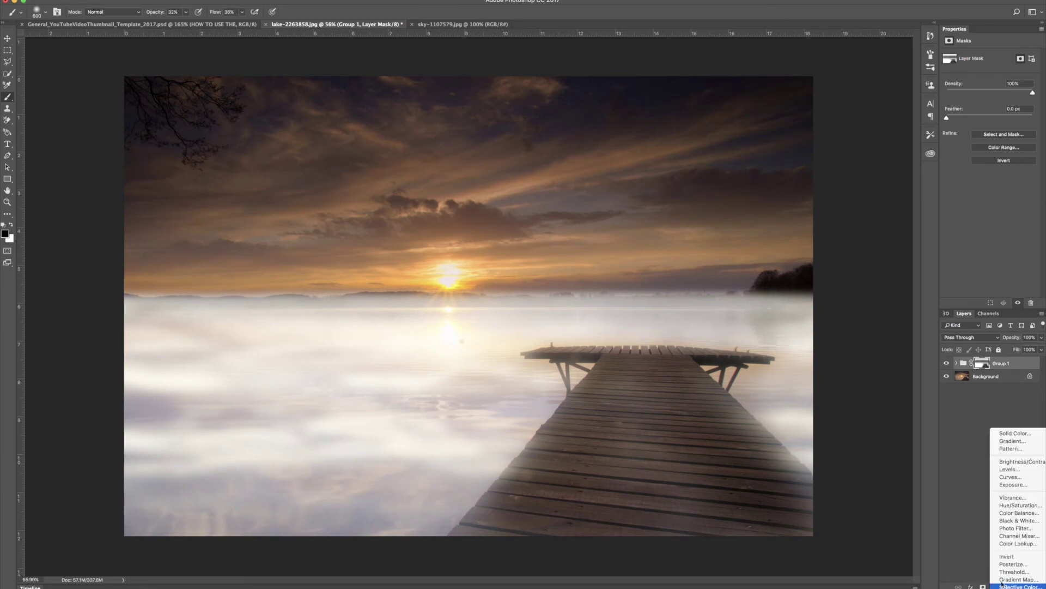
pyautogui.click(1015, 505)
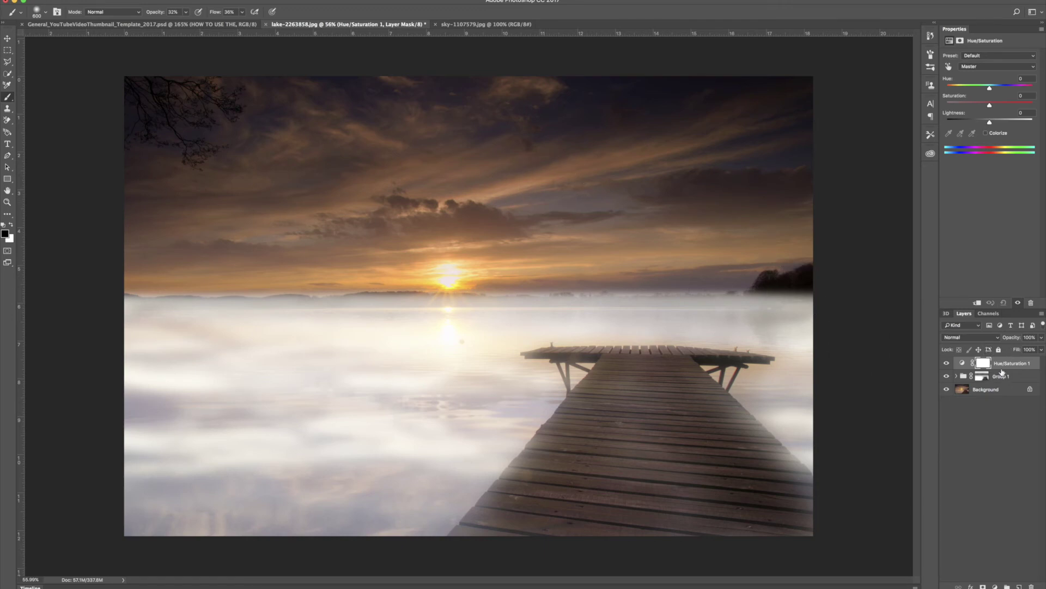
pyautogui.keyDown('alt'); pyautogui.click(1003, 368); pyautogui.keyUp('alt')
# Colorize the Hue/Saturation layer with Hue 23, Saturation 30 and Lightness -21
pyautogui.moveTo(949, 123); pyautogui.dragTo(989, 123)
pyautogui.moveTo(990, 88)
pyautogui.mouseDown()
pyautogui.moveTo(970, 87)
pyautogui.moveTo(1006, 89)
pyautogui.moveTo(971, 89)
pyautogui.mouseUp()
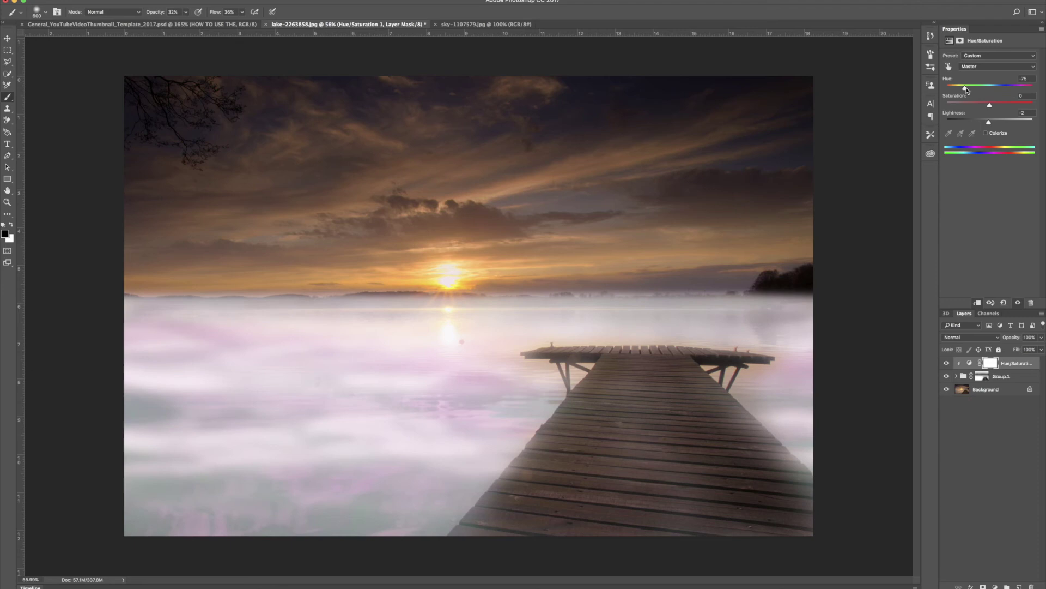
pyautogui.click(986, 133)
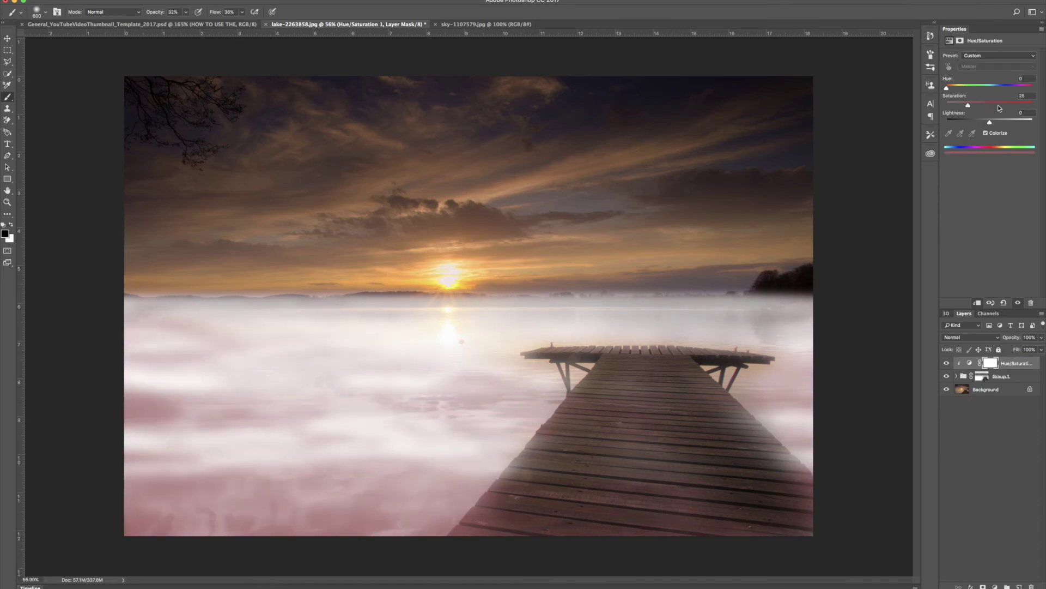
pyautogui.moveTo(950, 89); pyautogui.dragTo(981, 123)
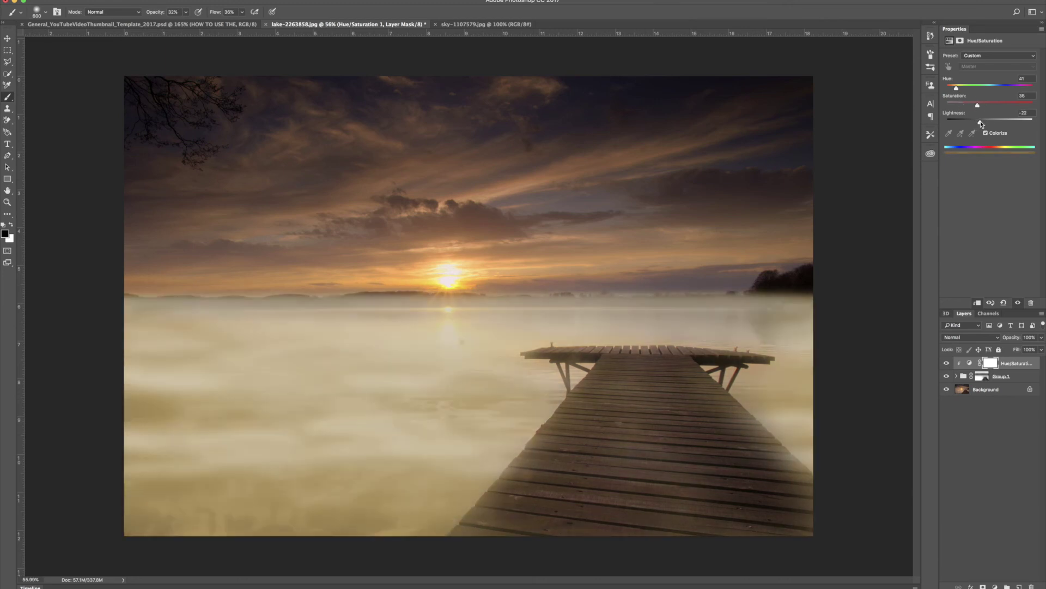
pyautogui.moveTo(954, 90)
pyautogui.mouseDown()
pyautogui.moveTo(1003, 91)
pyautogui.moveTo(952, 90)
pyautogui.mouseUp()
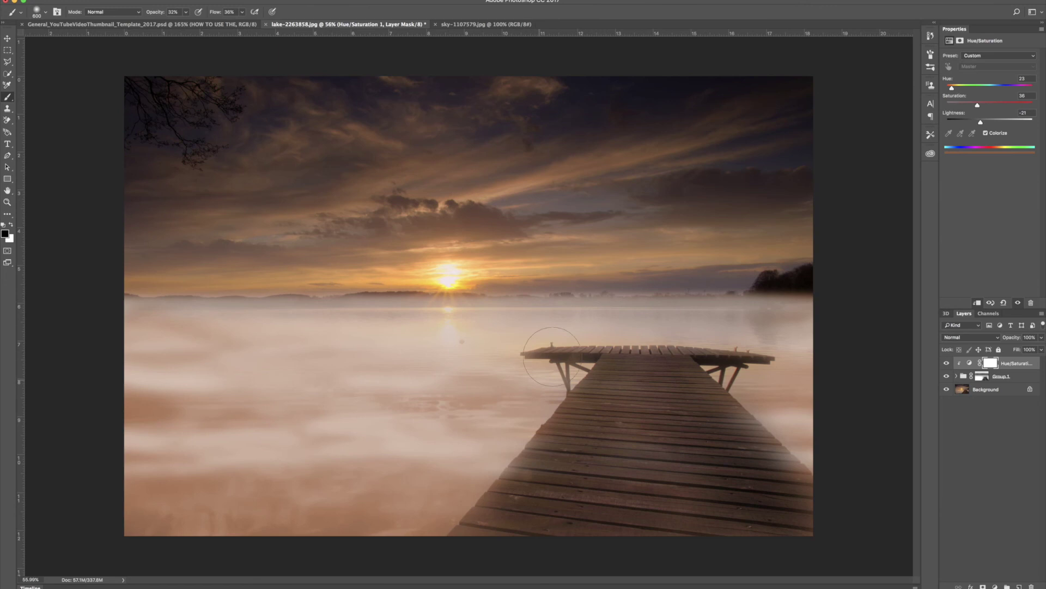
# Fade Group 1 to 66% opacity and set Hue/Saturation 1 to Hue 30, Lightness -21
pyautogui.click(1020, 380)
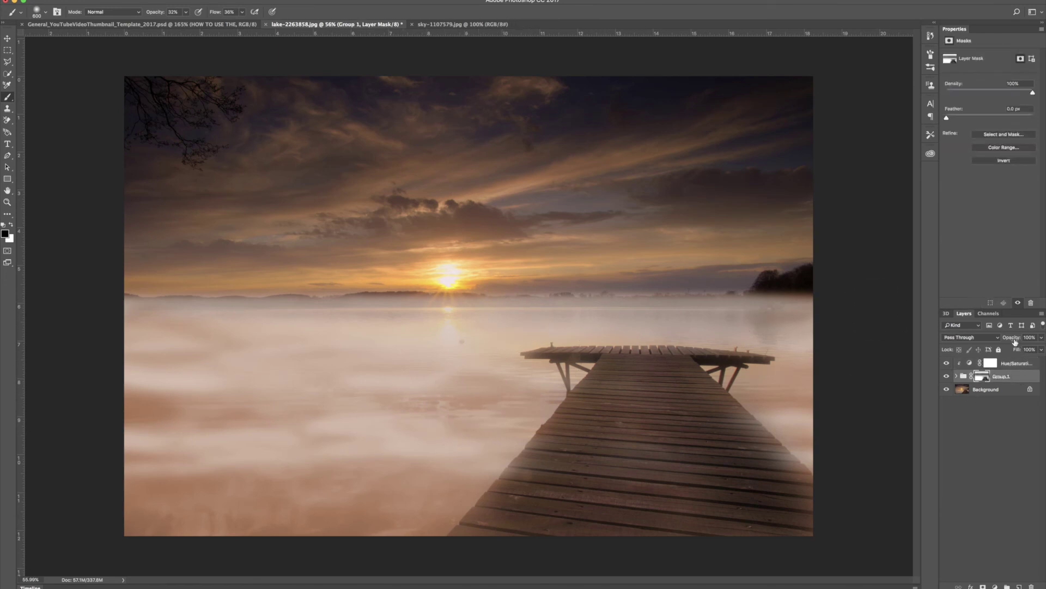
pyautogui.moveTo(1017, 341); pyautogui.dragTo(996, 343)
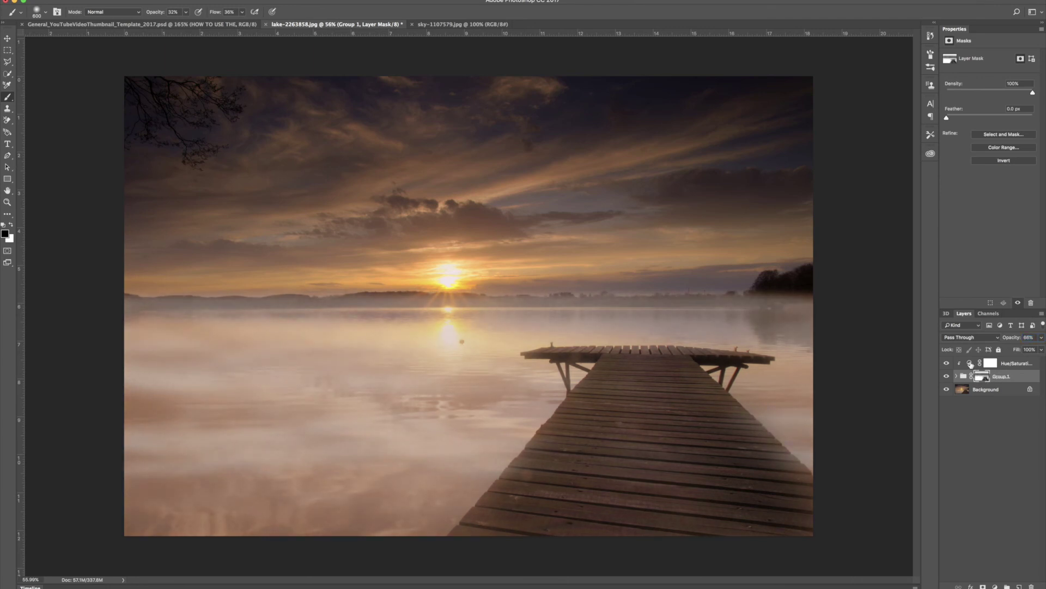
pyautogui.click(983, 363)
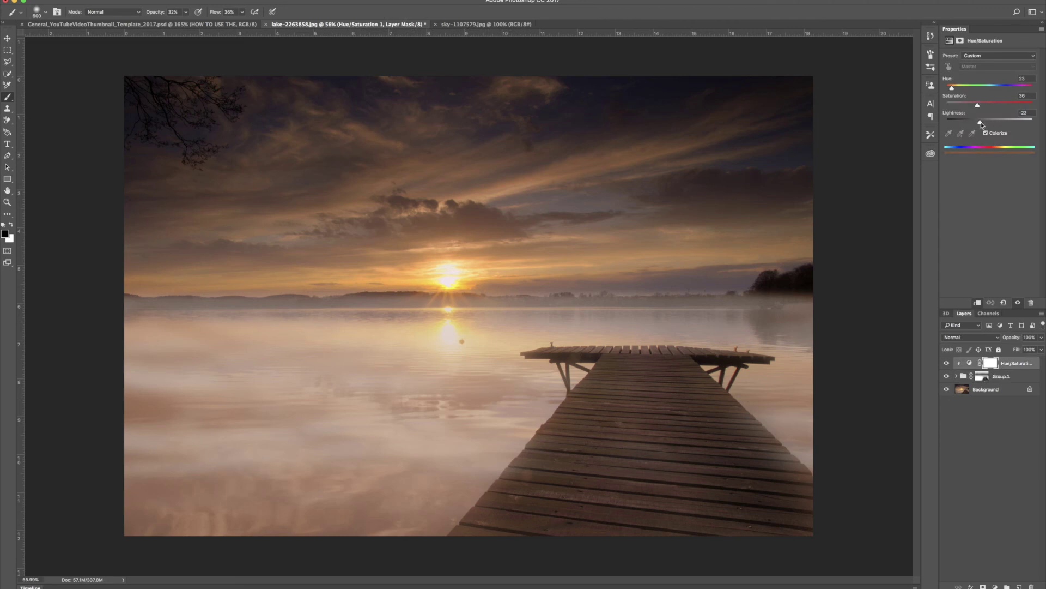
pyautogui.moveTo(981, 124); pyautogui.dragTo(982, 123)
pyautogui.moveTo(951, 87); pyautogui.dragTo(953, 87)
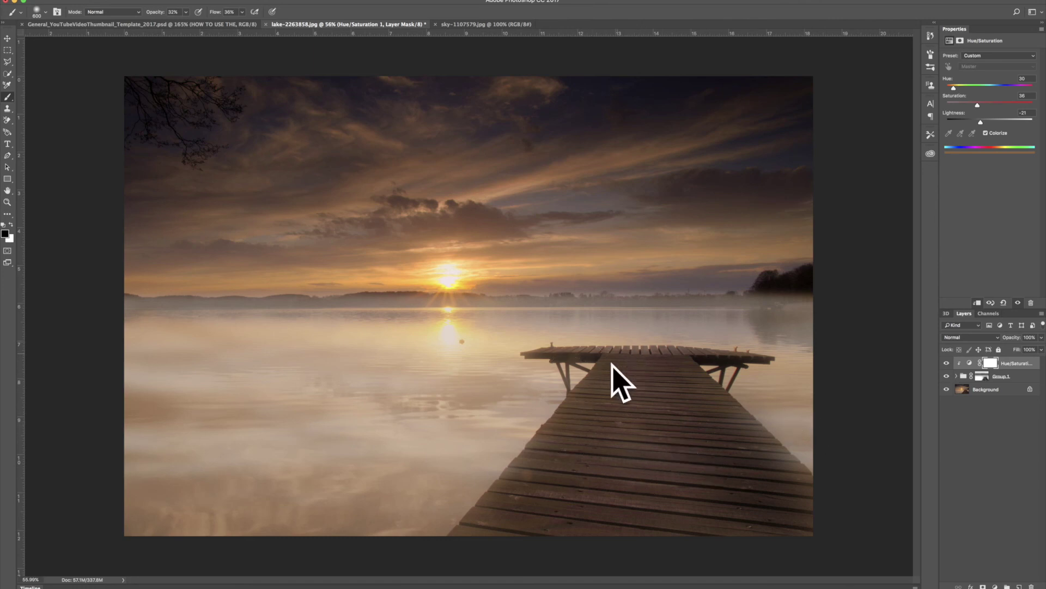
# Ready Group 1's mask for painting fog back with a 1000 brush, then lower Group 1 to 54% opacity
pyautogui.click(980, 375)
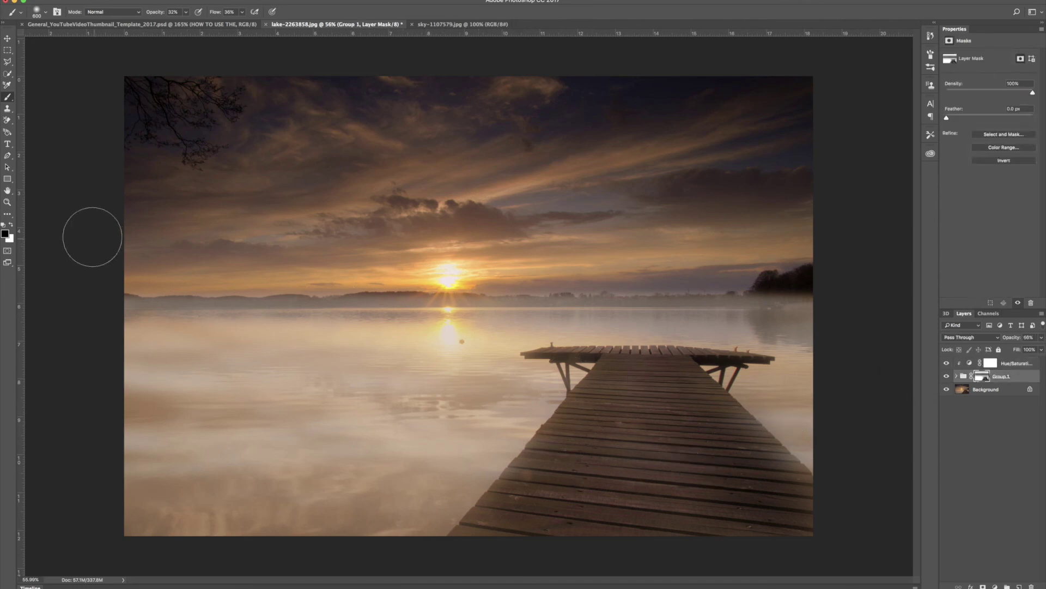
pyautogui.press('x')
pyautogui.press(']')
pyautogui.press(']')
pyautogui.press(']')
pyautogui.press(']')
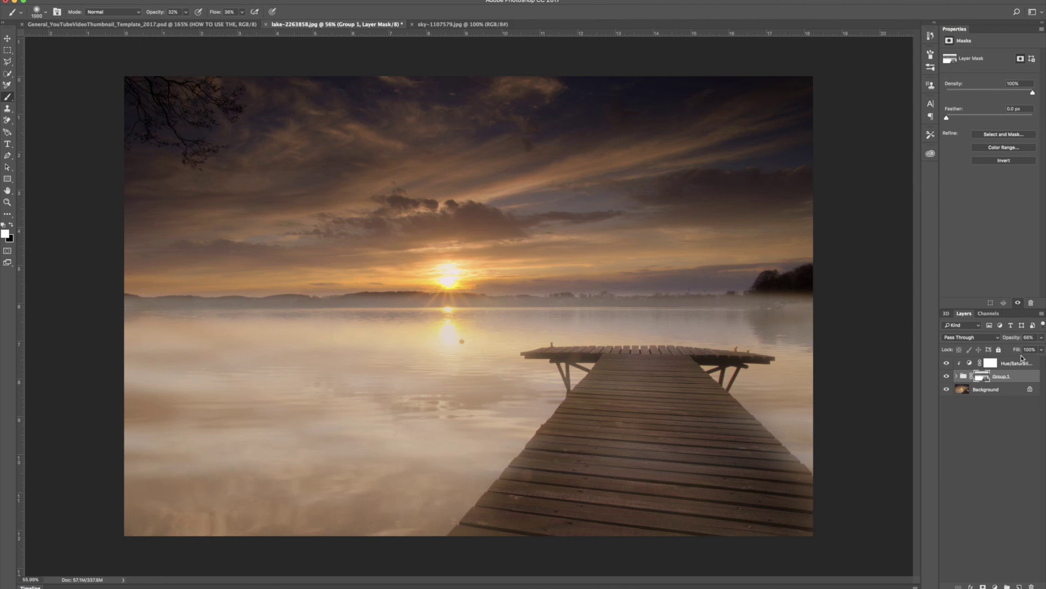
pyautogui.moveTo(1012, 341)
pyautogui.mouseDown()
pyautogui.moveTo(980, 342)
pyautogui.moveTo(1005, 342)
pyautogui.mouseUp()
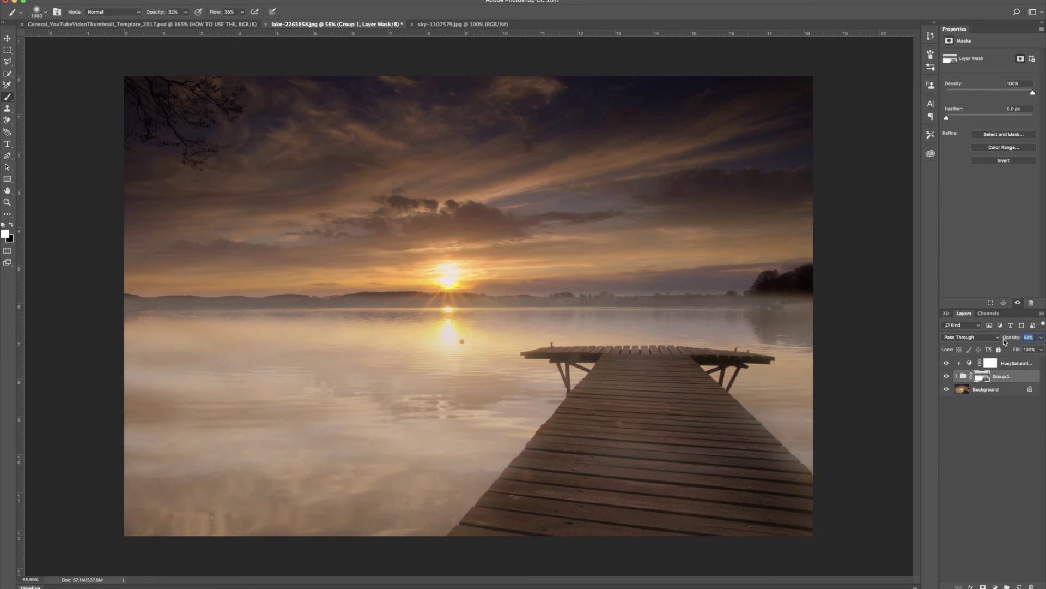
pyautogui.press('Return')
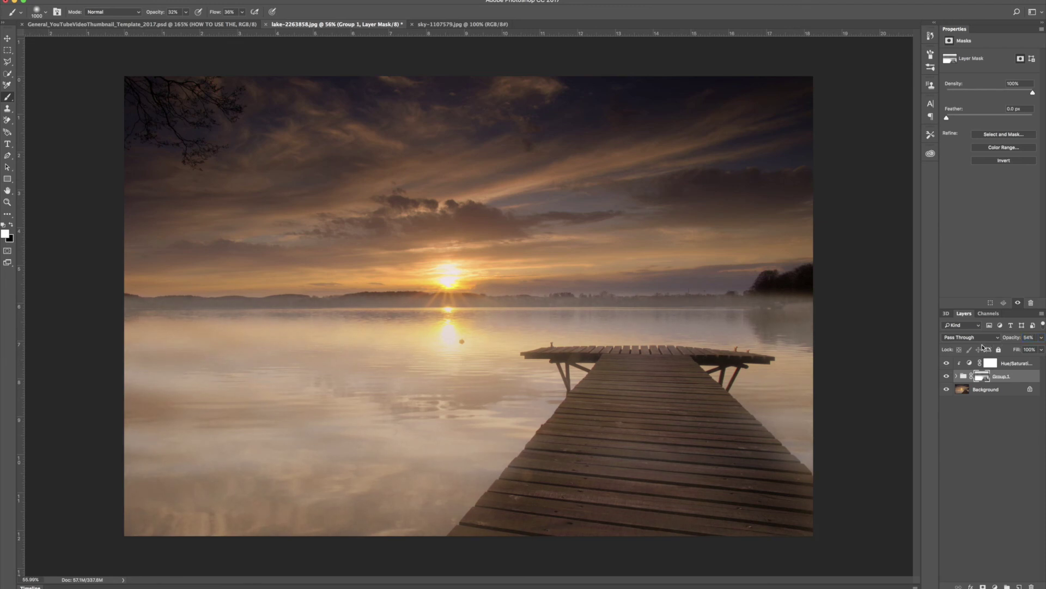